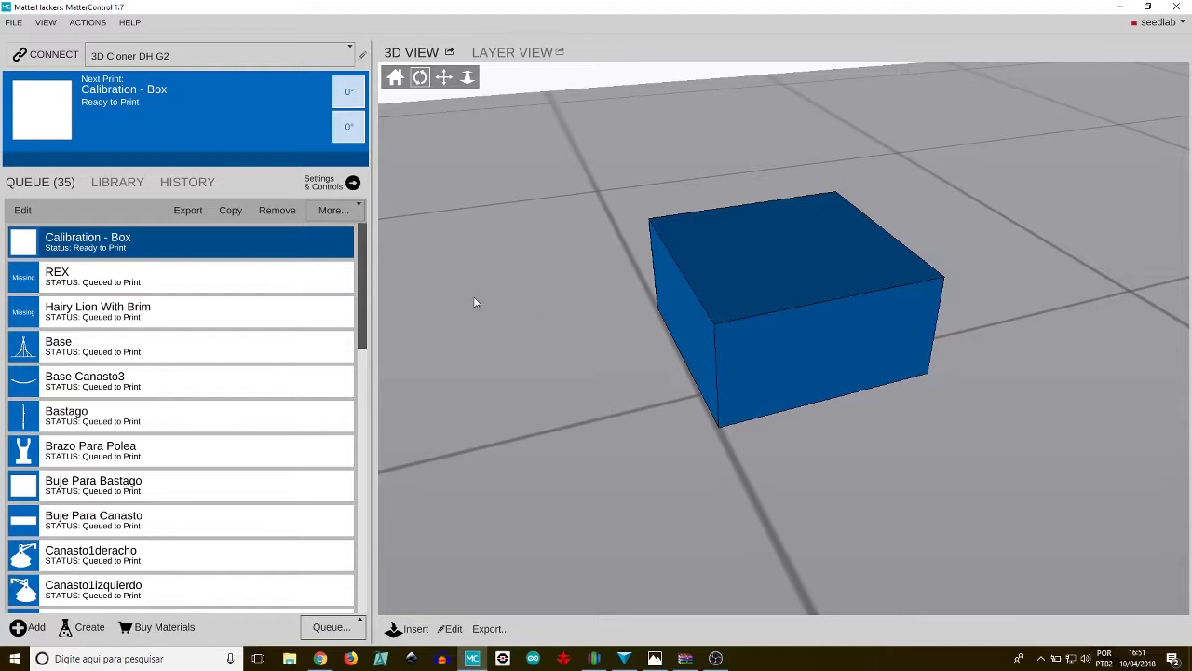
- Open the print settings for the calibration box, set the detail level to Standard, and show the Infill category
mouse_move(94, 250)
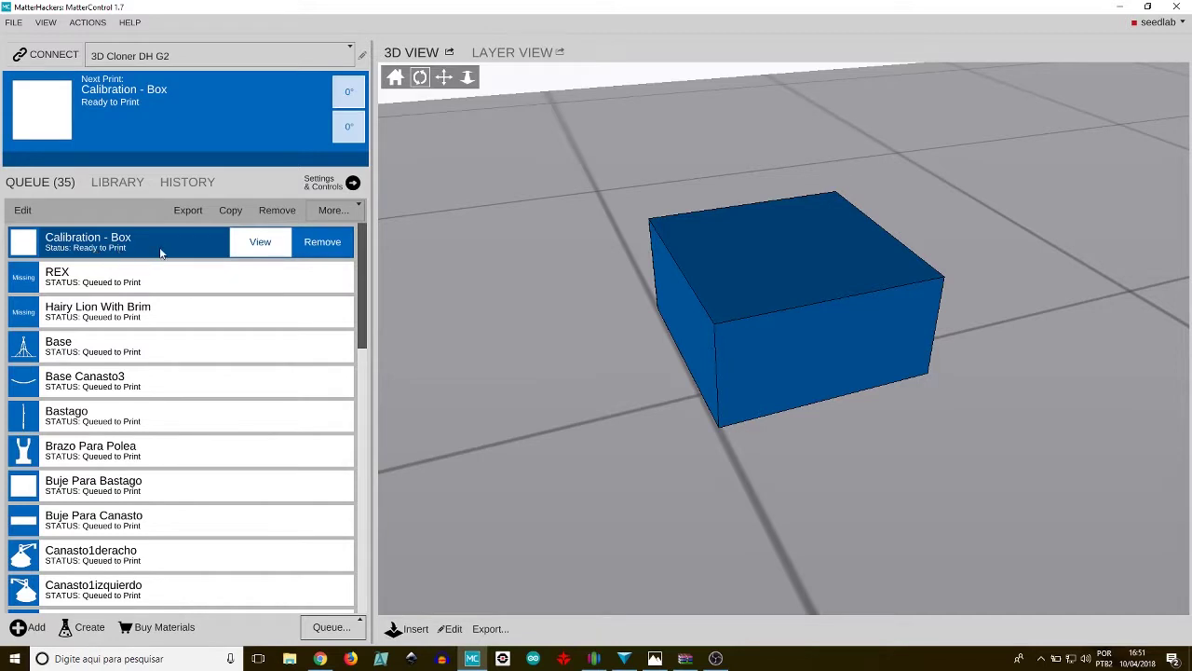
left_click(319, 186)
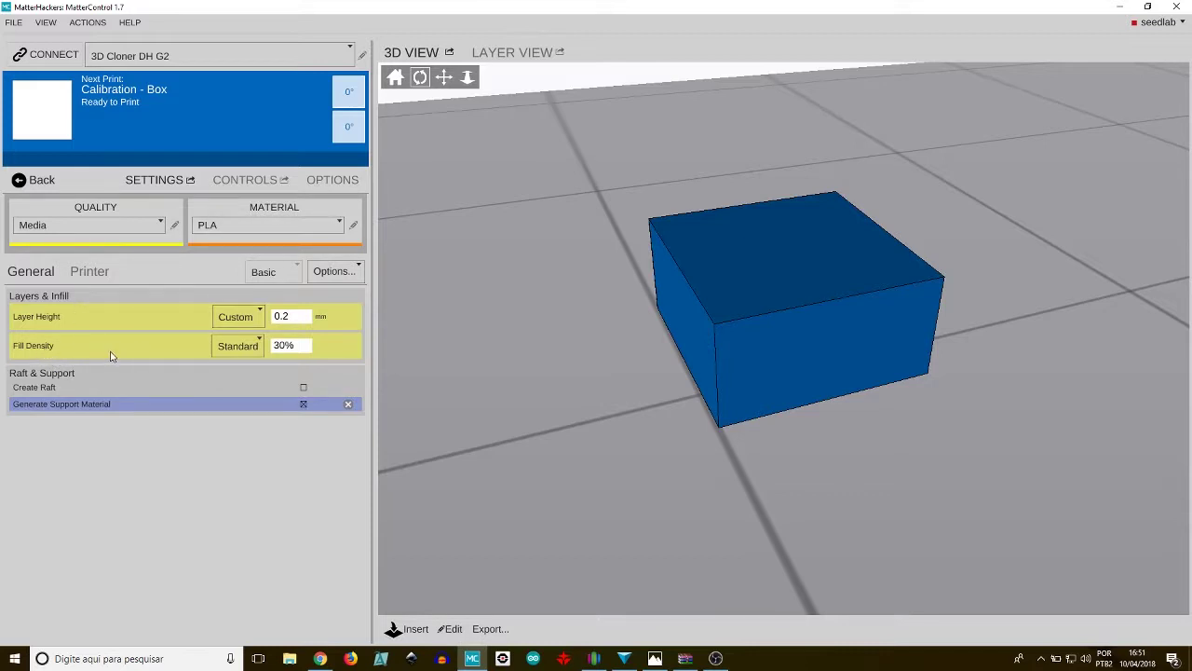
left_click(290, 273)
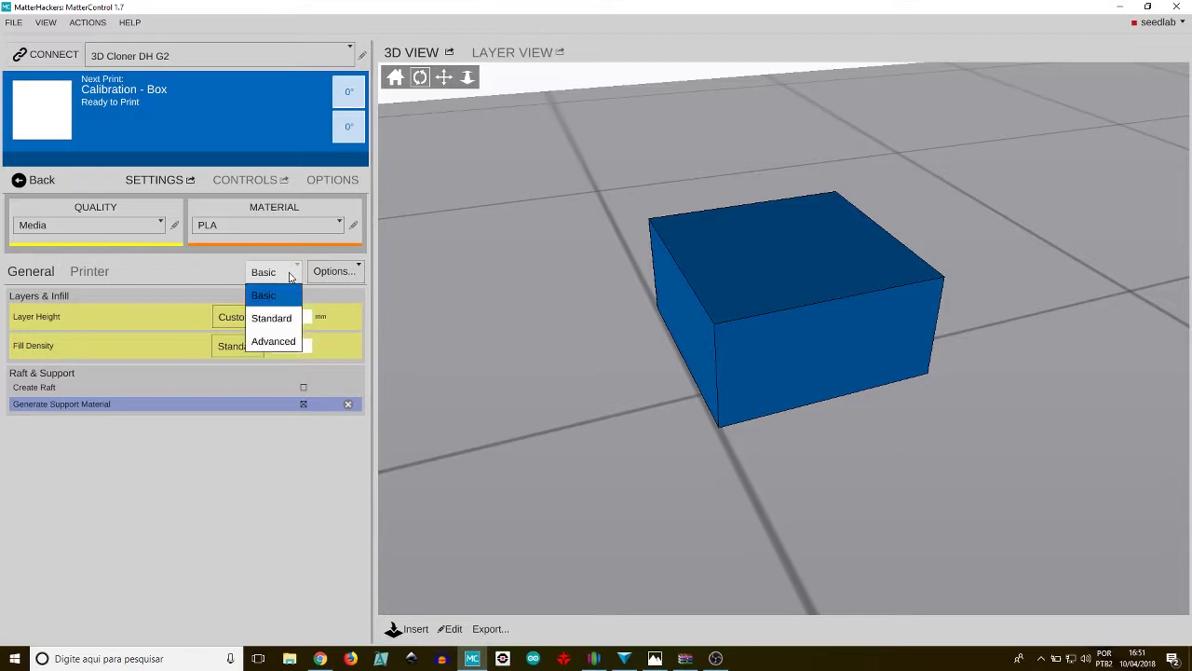
left_click(287, 318)
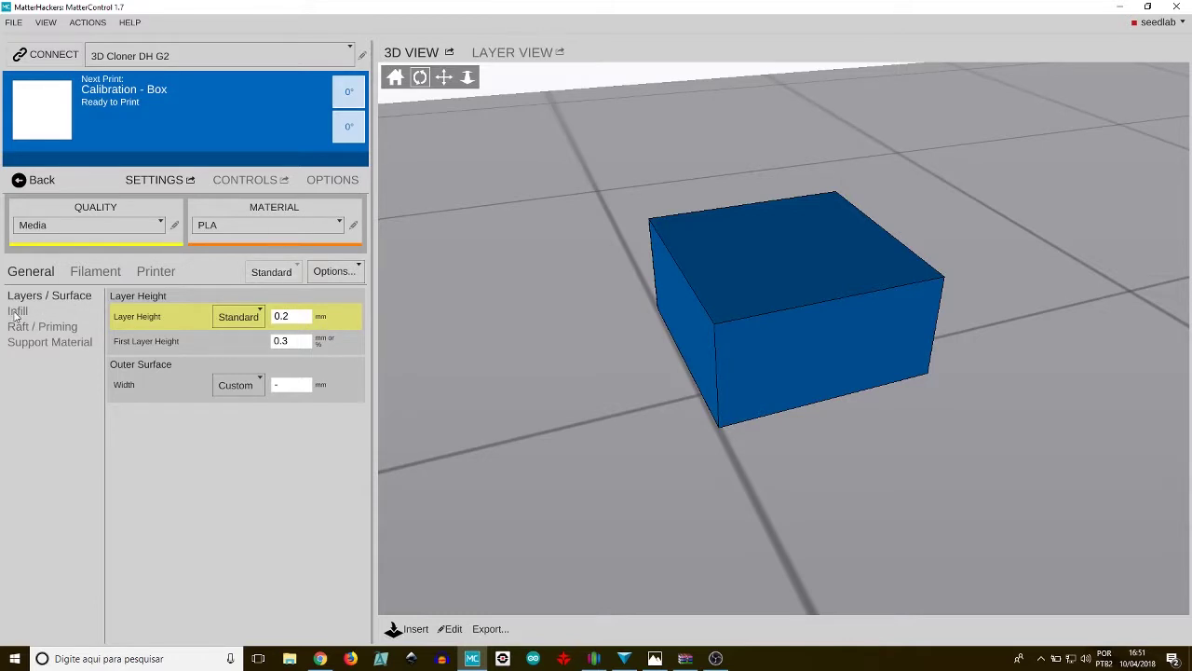
left_click(16, 315)
- Switch the settings detail level to Advanced and return it to Standard
left_click(273, 271)
left_click(287, 342)
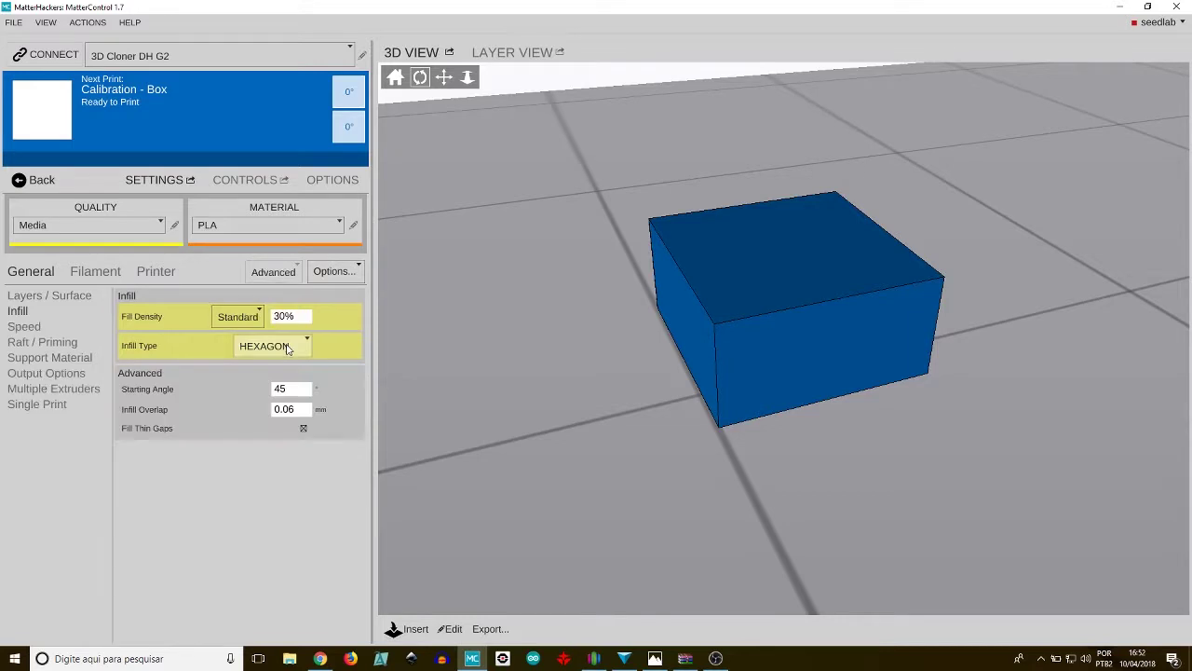
left_click(282, 274)
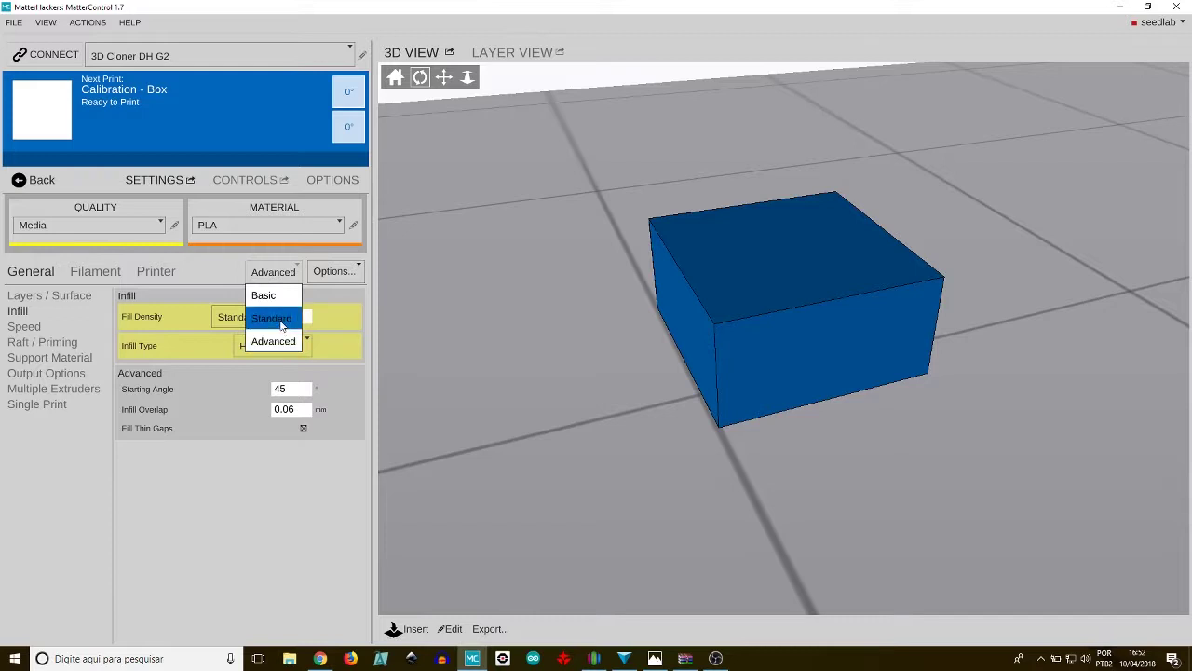
left_click(270, 326)
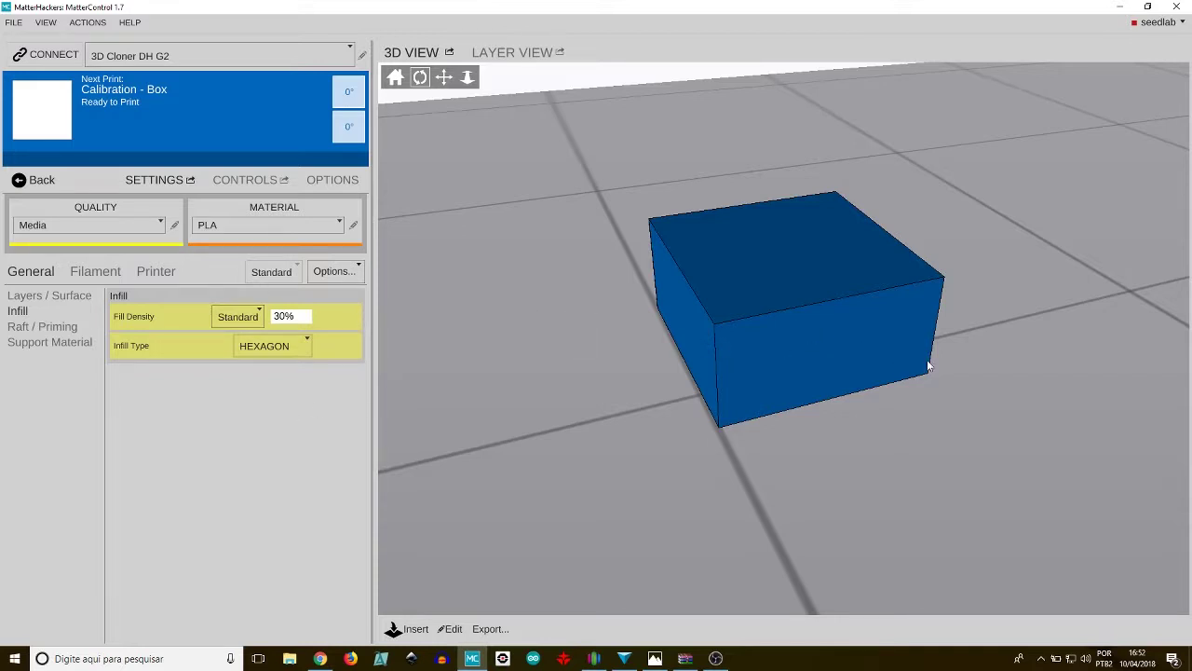
- Set the infill type to GRID and show the box in the layer view
scroll(929, 366, "up", 2)
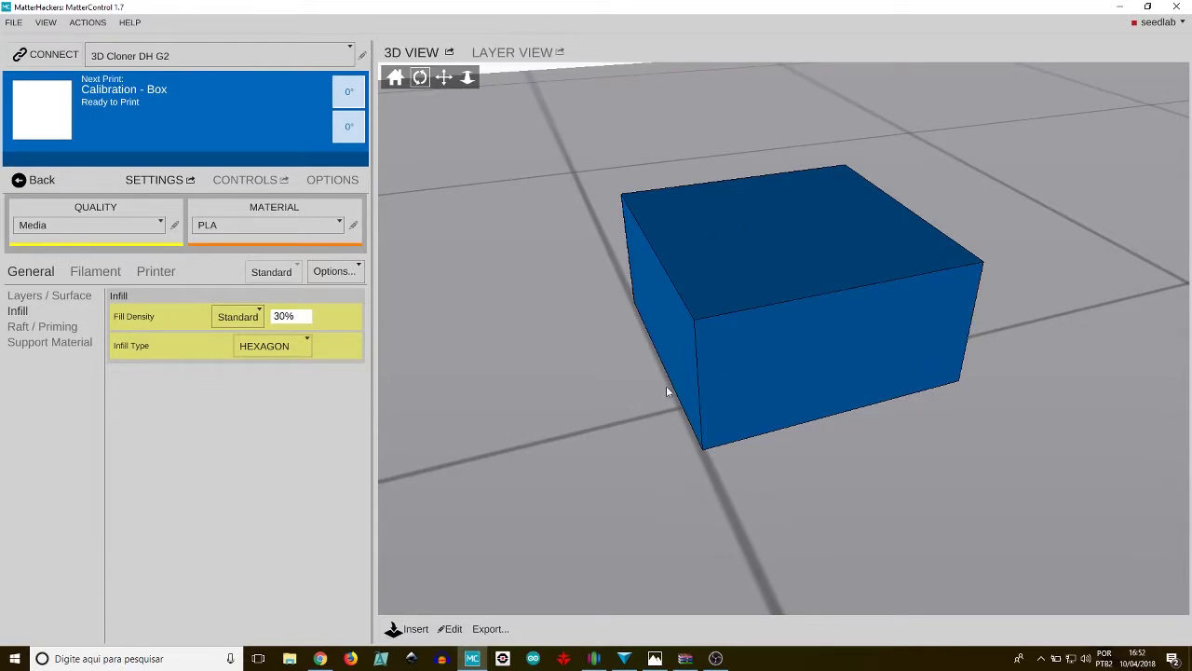
left_click(296, 347)
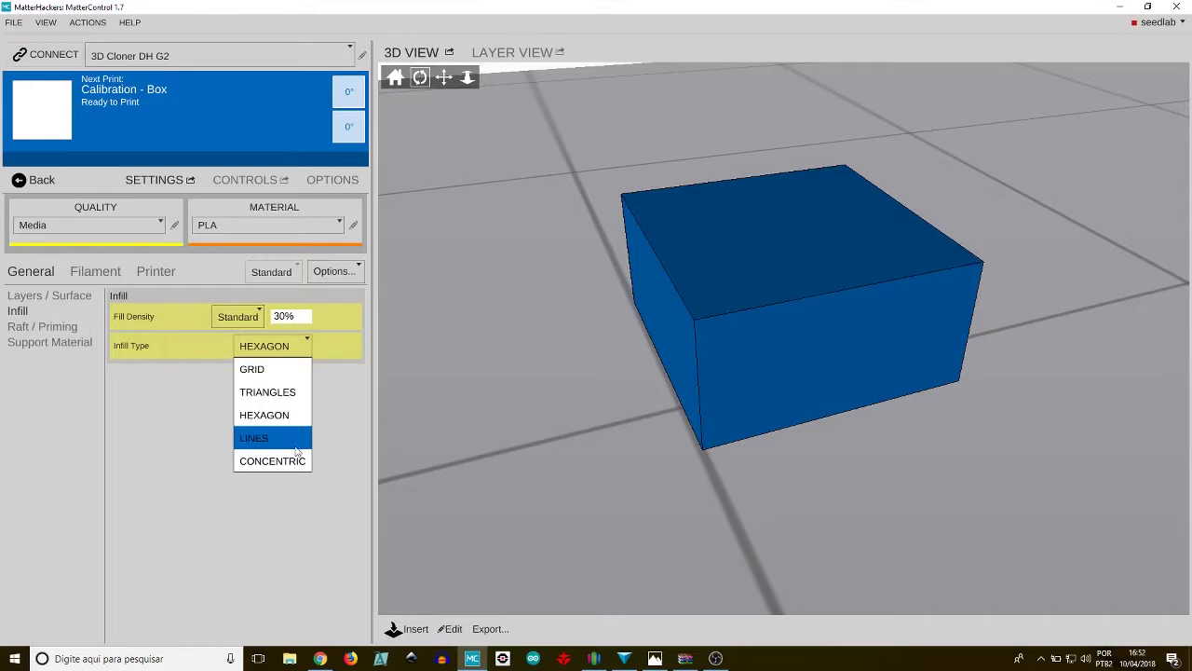
left_click(301, 373)
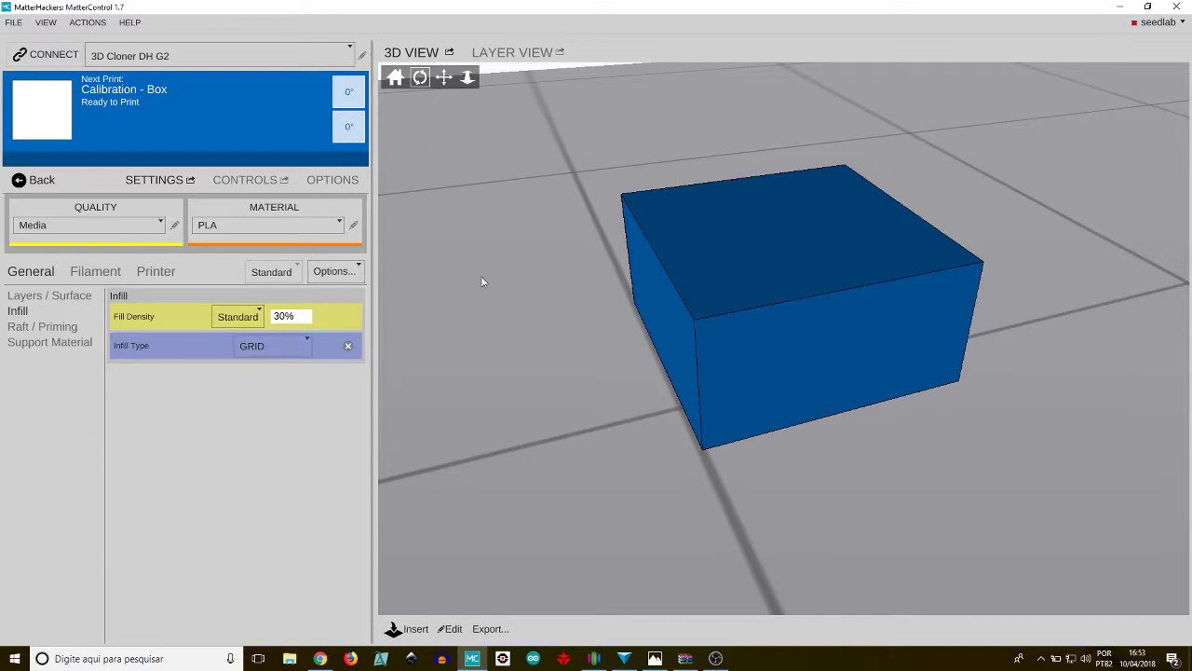
left_click(515, 54)
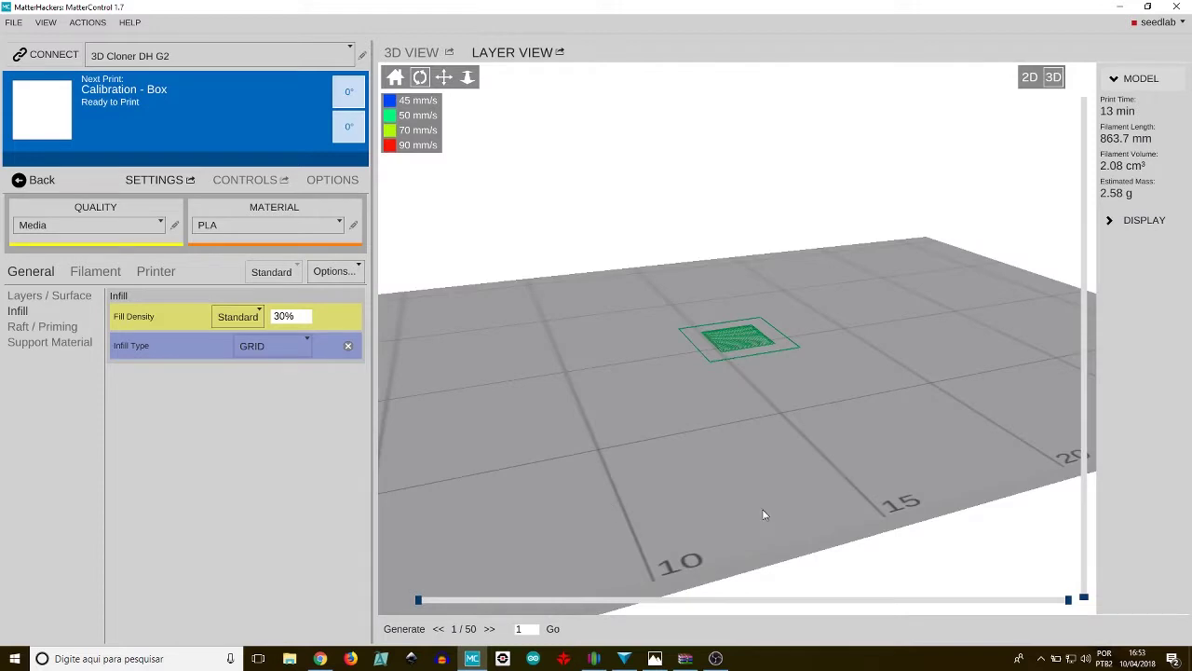
- Examine the grid infill from above at layers 11 and 12, raise the preview to layer 46, and return to layer 13
scroll(851, 497, "up", 5)
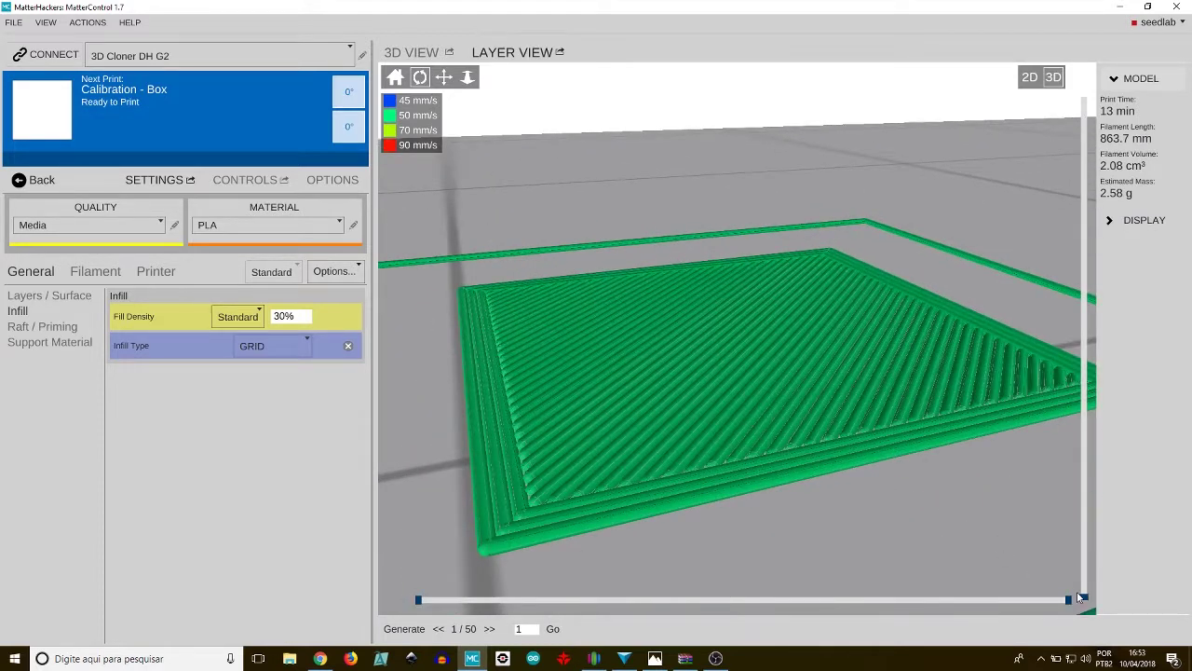
left_click_drag(1083, 596, 1069, 496)
left_click_drag(858, 395, 622, 373)
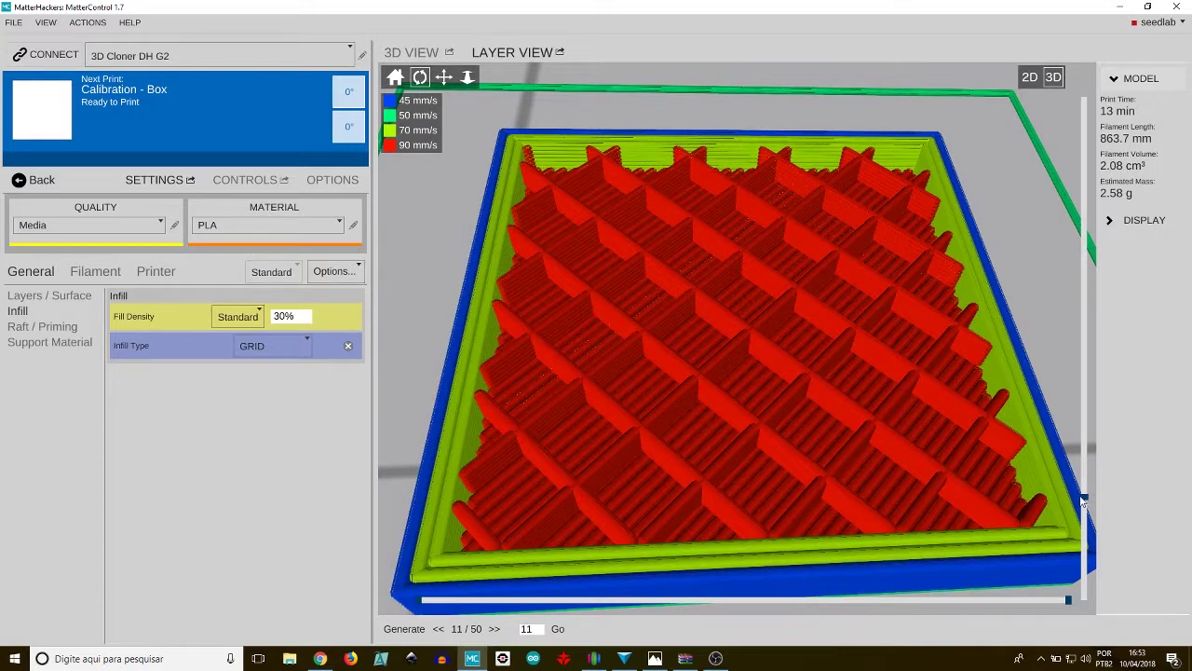
left_click_drag(1083, 496, 1082, 488)
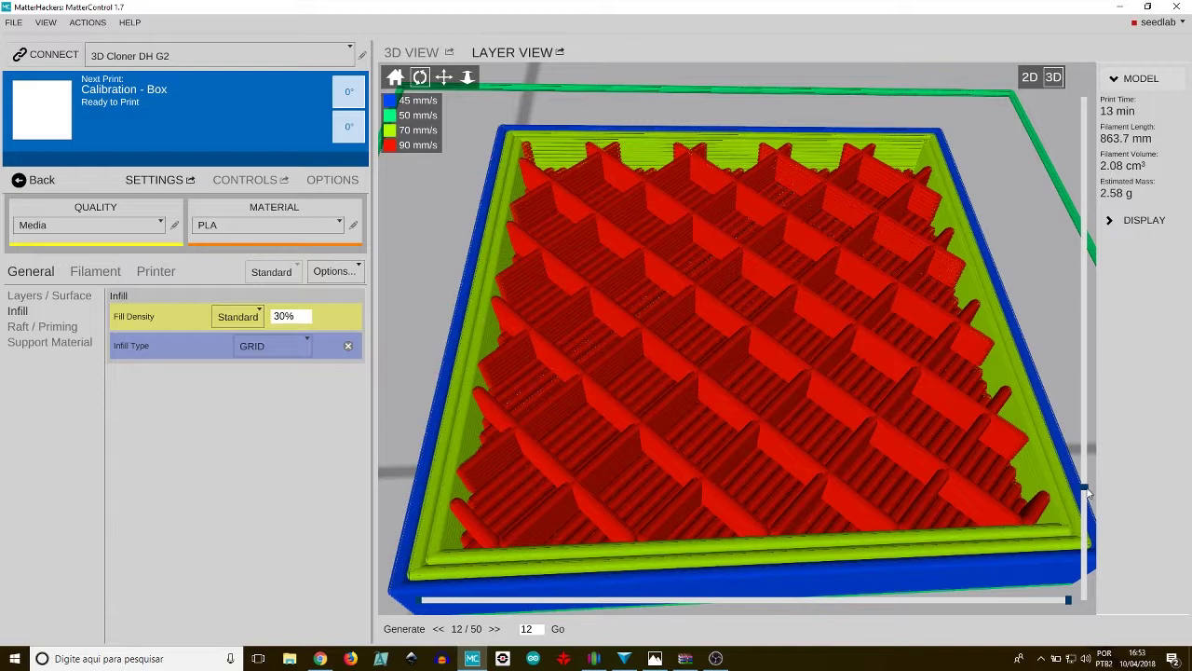
left_click_drag(1085, 489, 1083, 137)
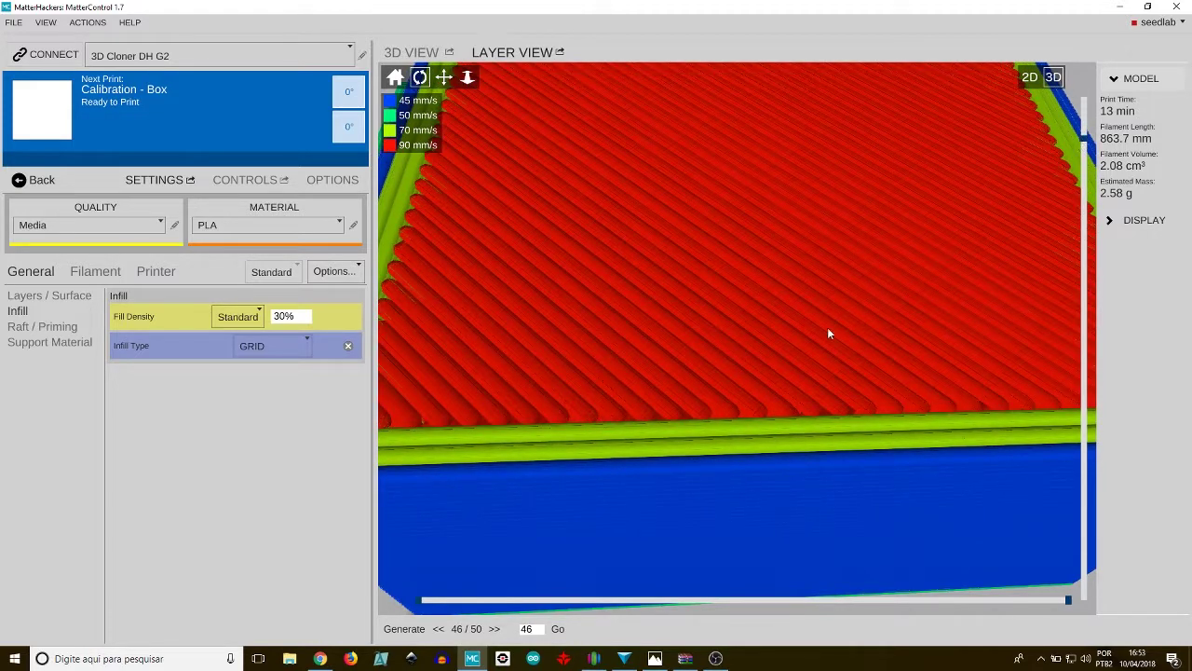
left_click_drag(1090, 138, 1086, 472)
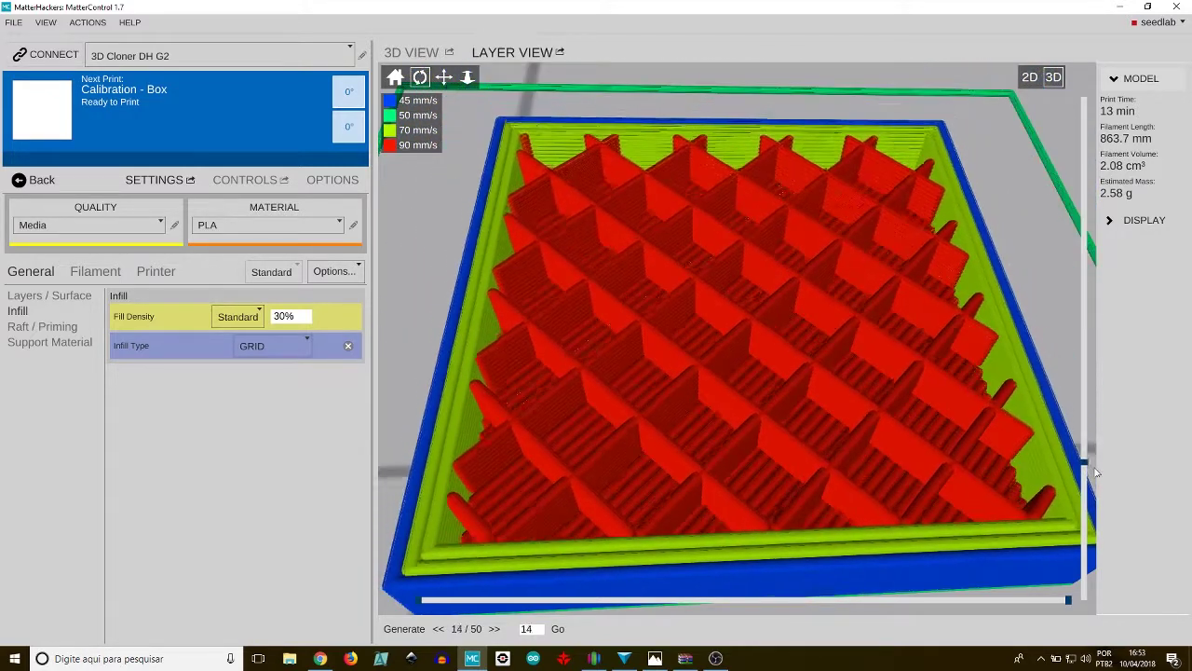
- Set the infill type to TRIANGLES and regenerate the layers, previewing the pattern from above at layer 13
left_click(272, 345)
left_click(279, 394)
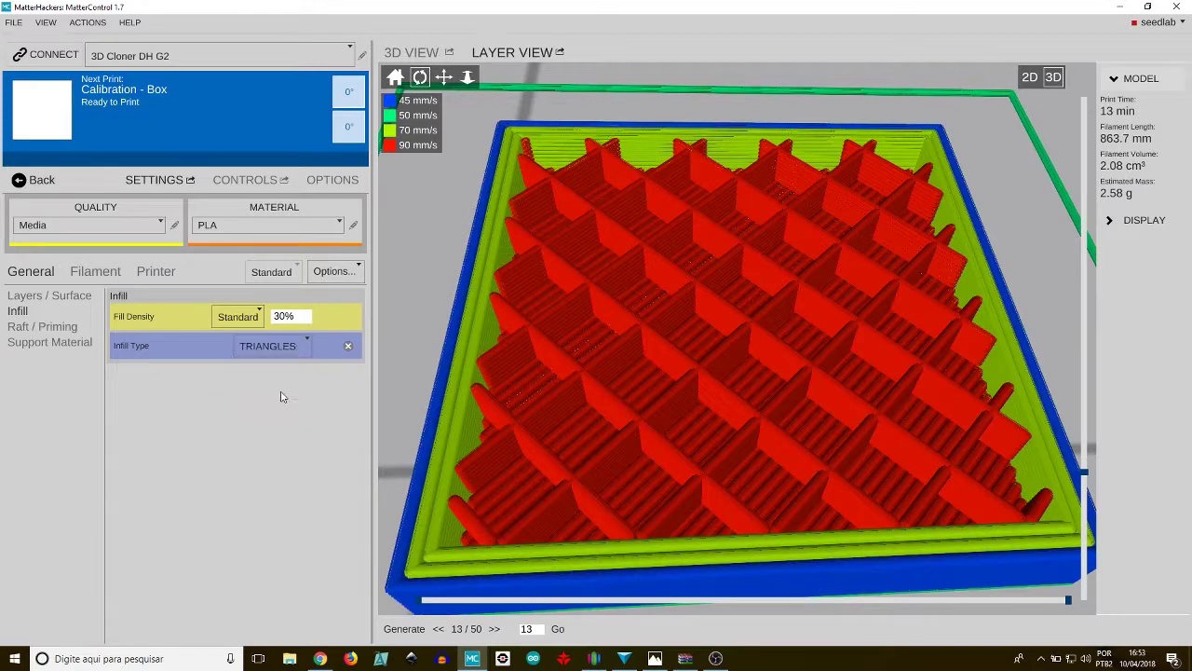
left_click(403, 629)
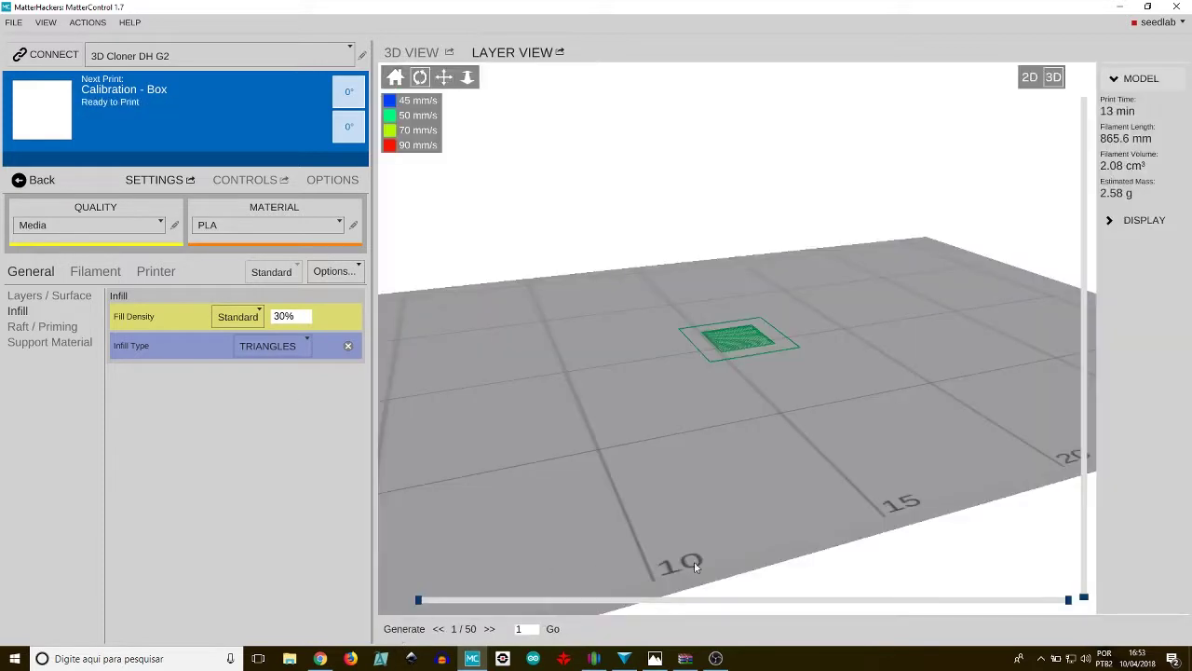
scroll(781, 488, "up", 6)
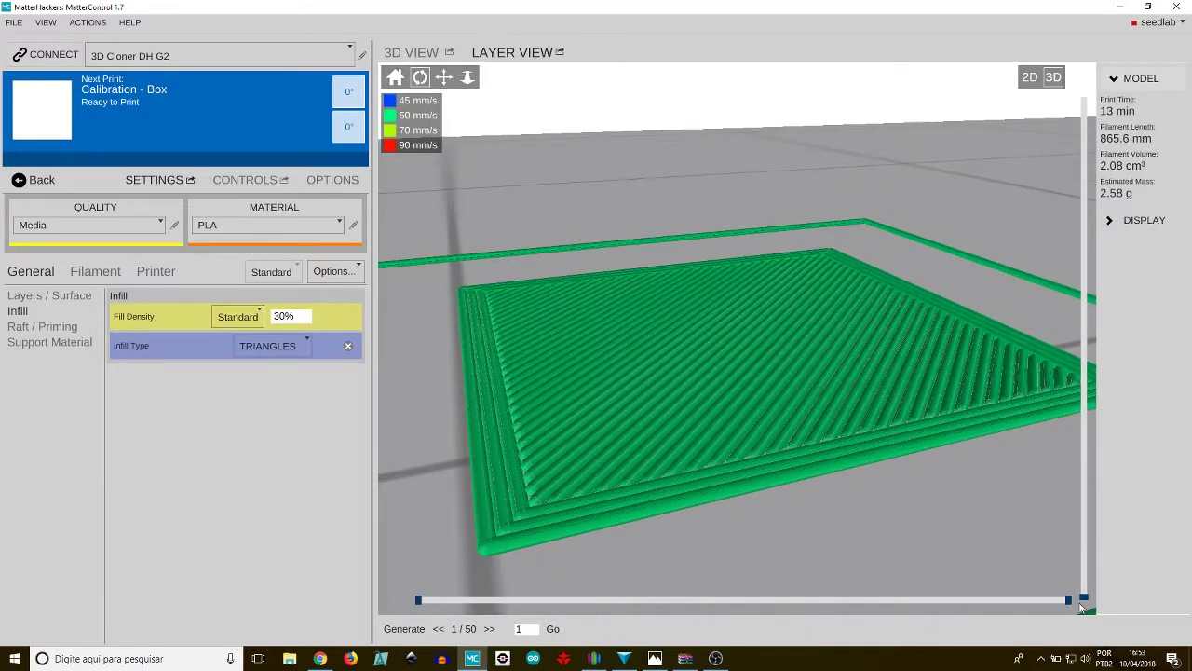
left_click_drag(1083, 597, 1059, 473)
left_click_drag(792, 368, 776, 440)
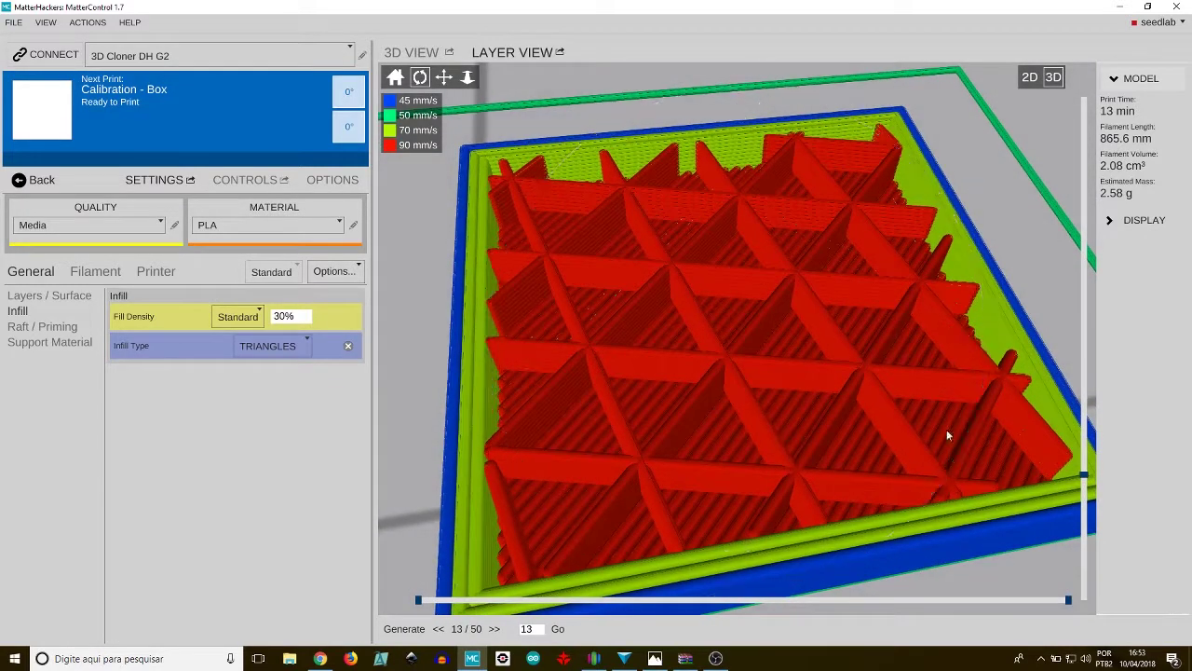
- Set the infill type to HEXAGON and regenerate the layers, previewing the pattern from above at layer 15
left_click(290, 346)
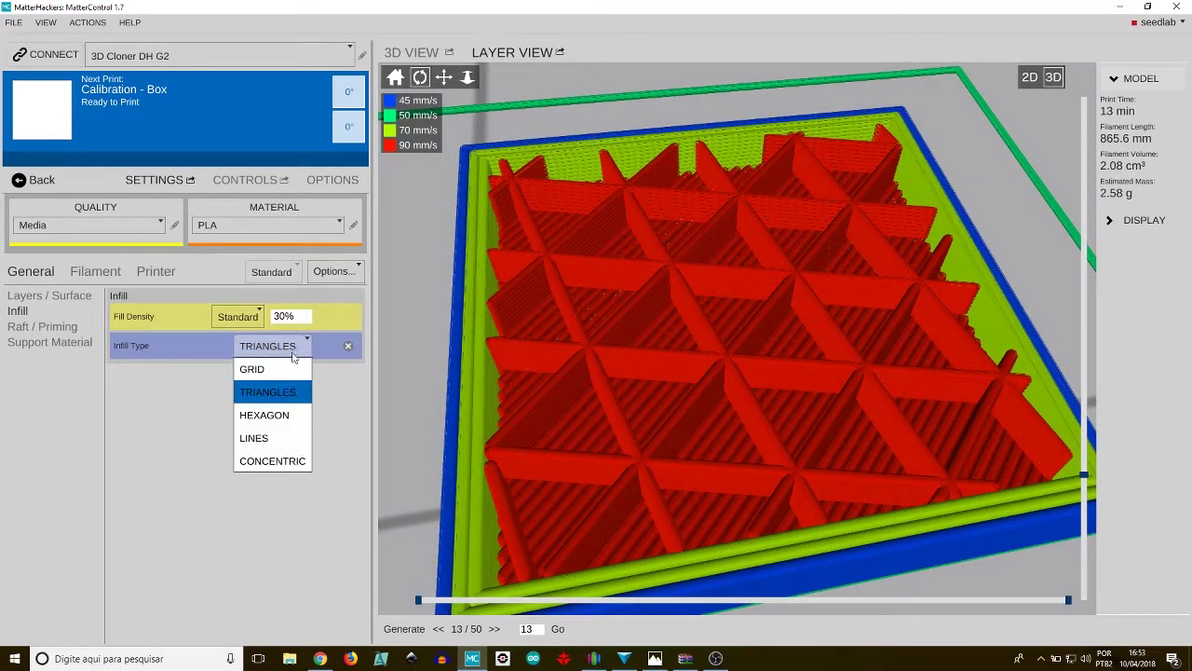
left_click(289, 412)
left_click(404, 628)
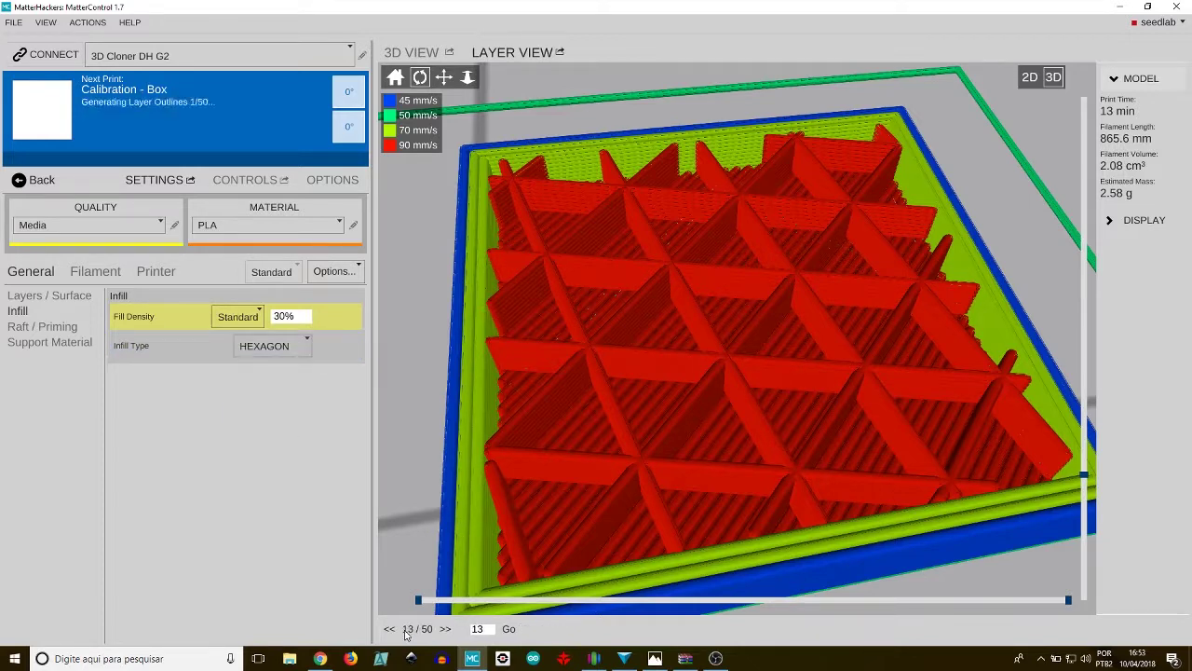
scroll(890, 382, "up", 10)
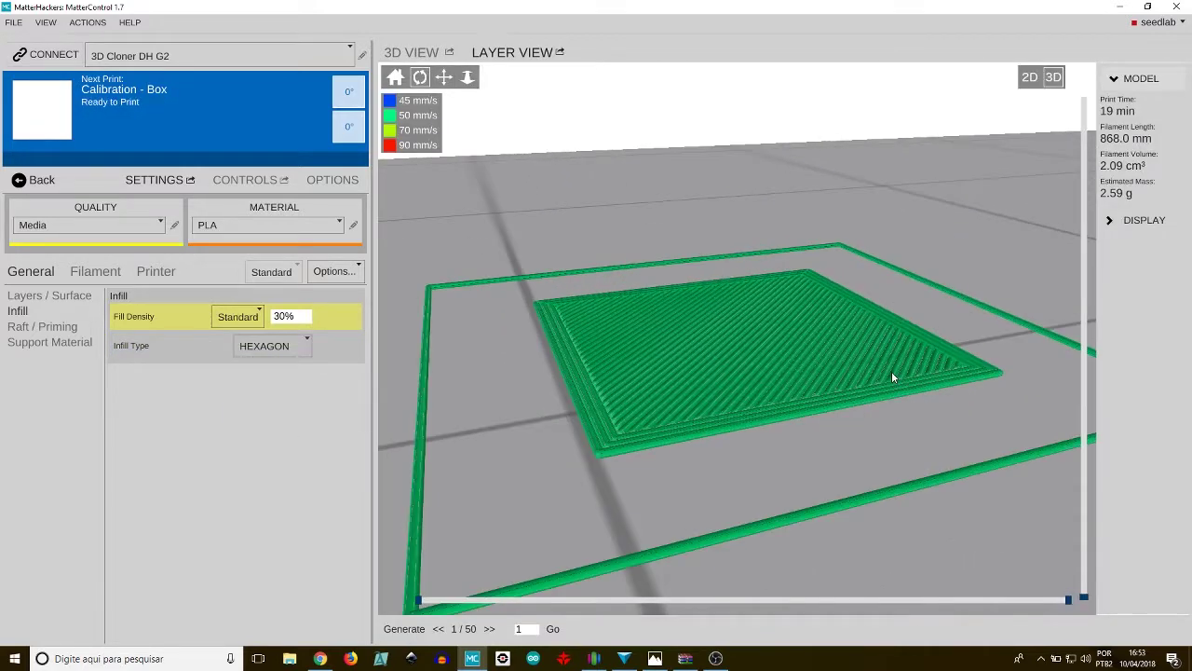
left_click_drag(1083, 597, 1061, 450)
left_click_drag(715, 334, 732, 451)
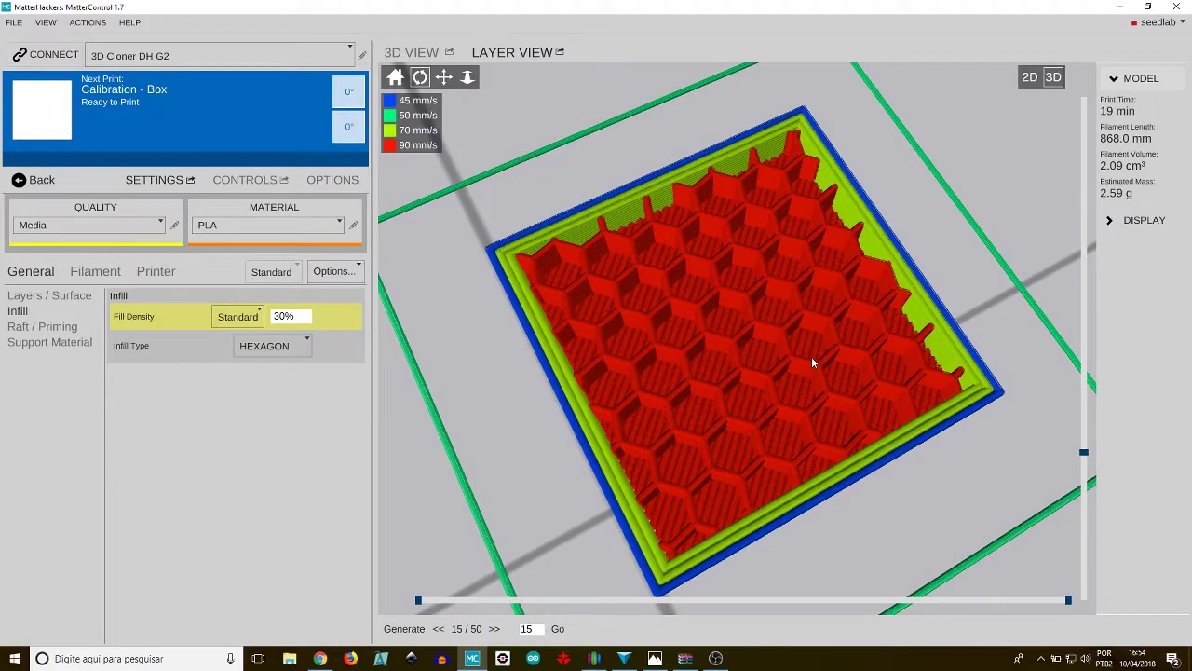
- Examine the hexagon infill up close and raise the preview to layer 38
scroll(801, 396, "up", 2)
scroll(792, 423, "up", 4)
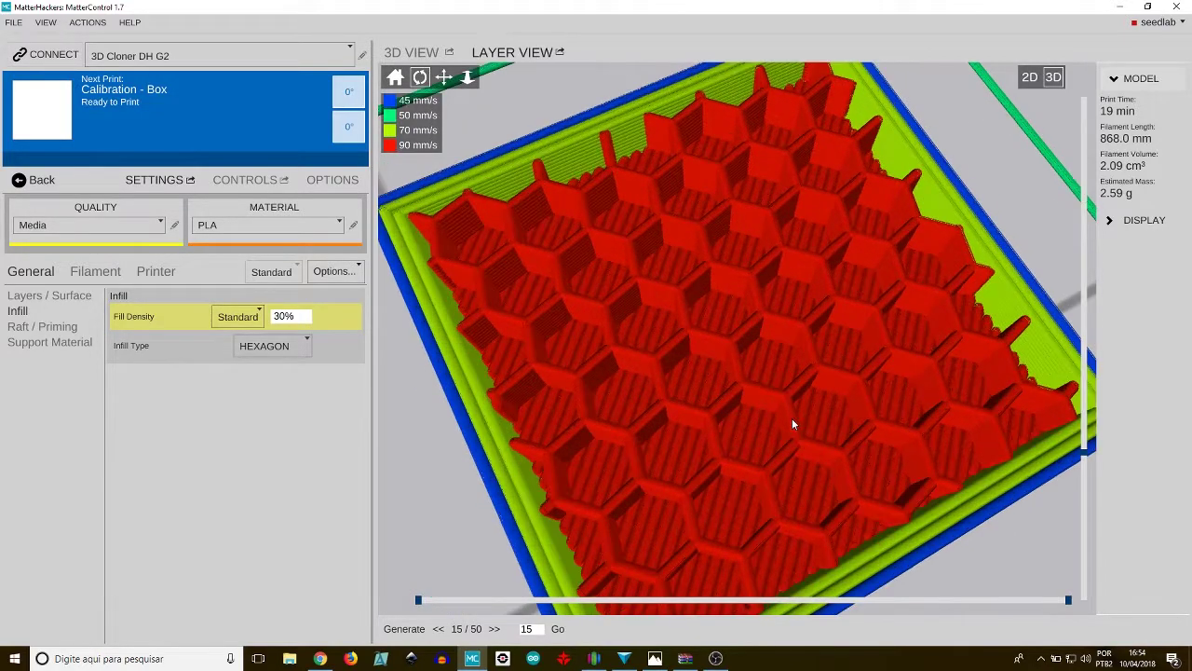
left_click_drag(1078, 453, 1084, 225)
- Set the infill type to LINES and regenerate the layers, previewing the pattern at layers 13 and 21
left_click(249, 352)
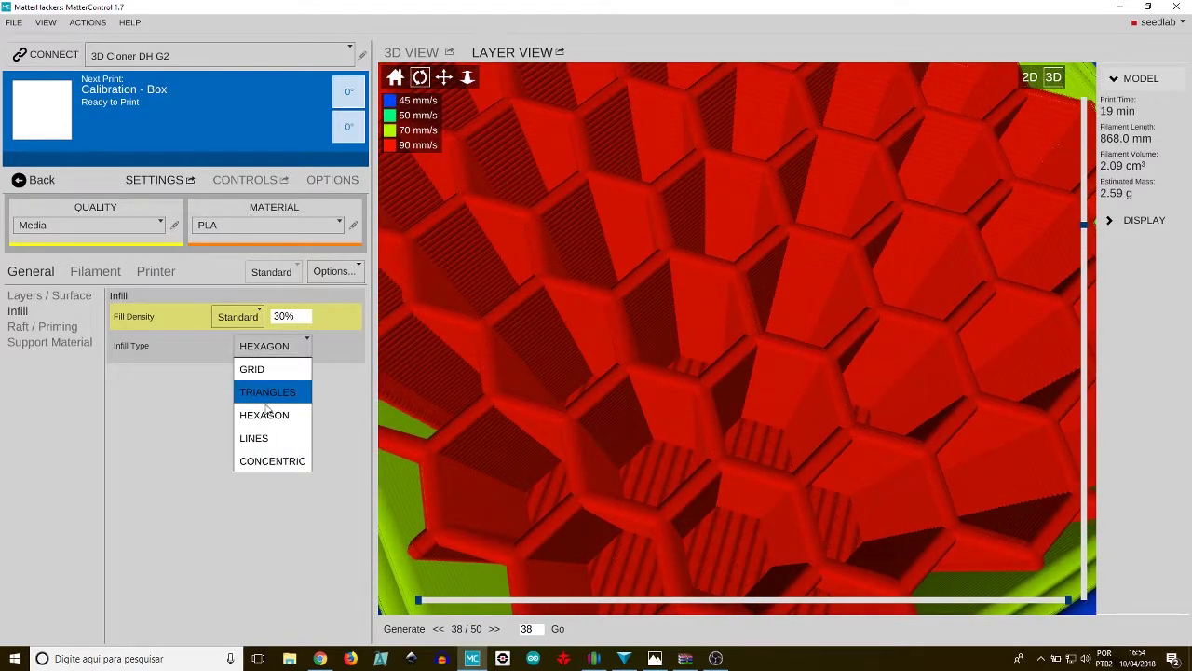
left_click(265, 438)
left_click(404, 629)
scroll(784, 477, "up", 6)
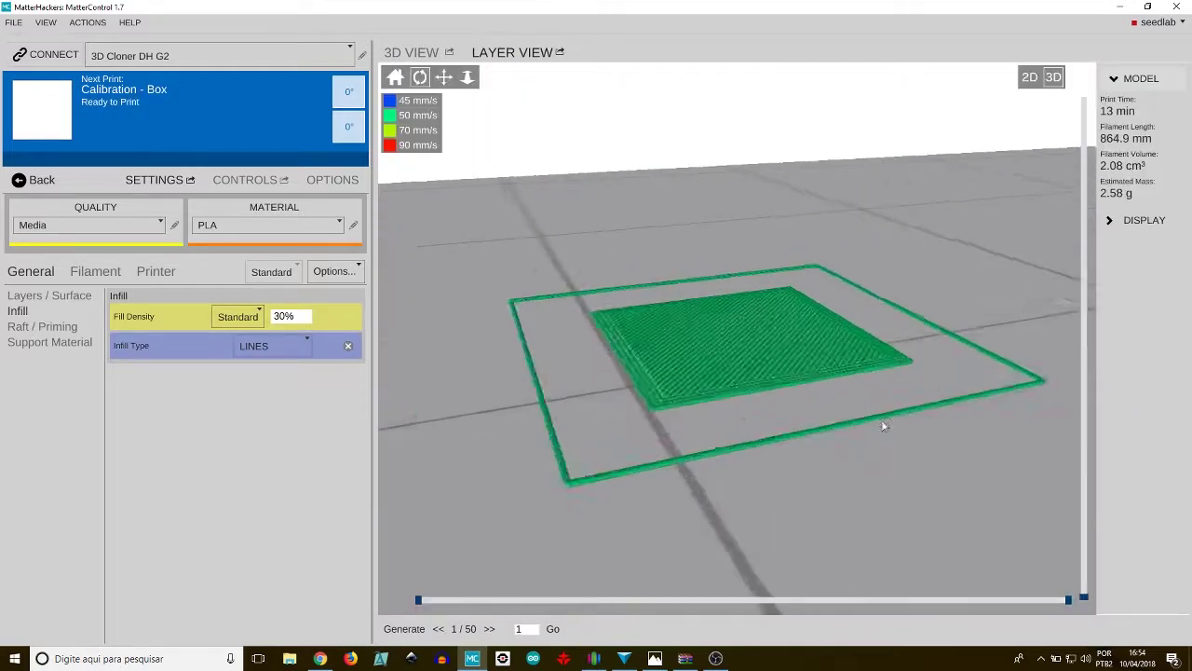
left_click_drag(1085, 601, 1071, 483)
left_click_drag(858, 331, 831, 397)
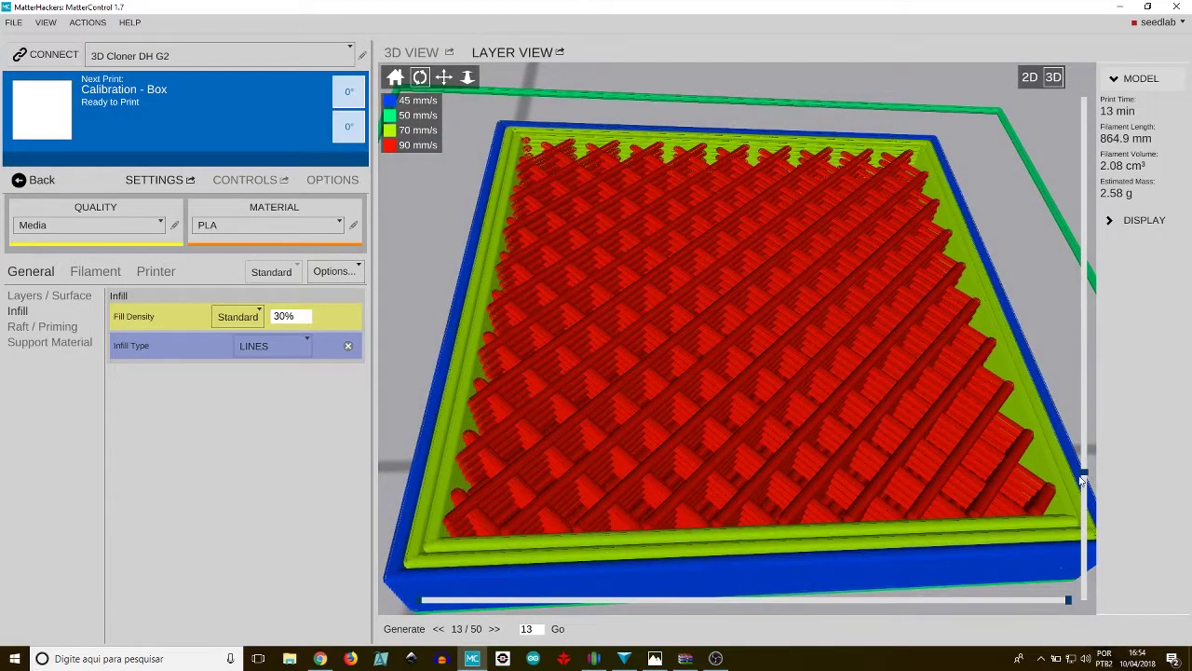
left_click_drag(1084, 477, 1080, 401)
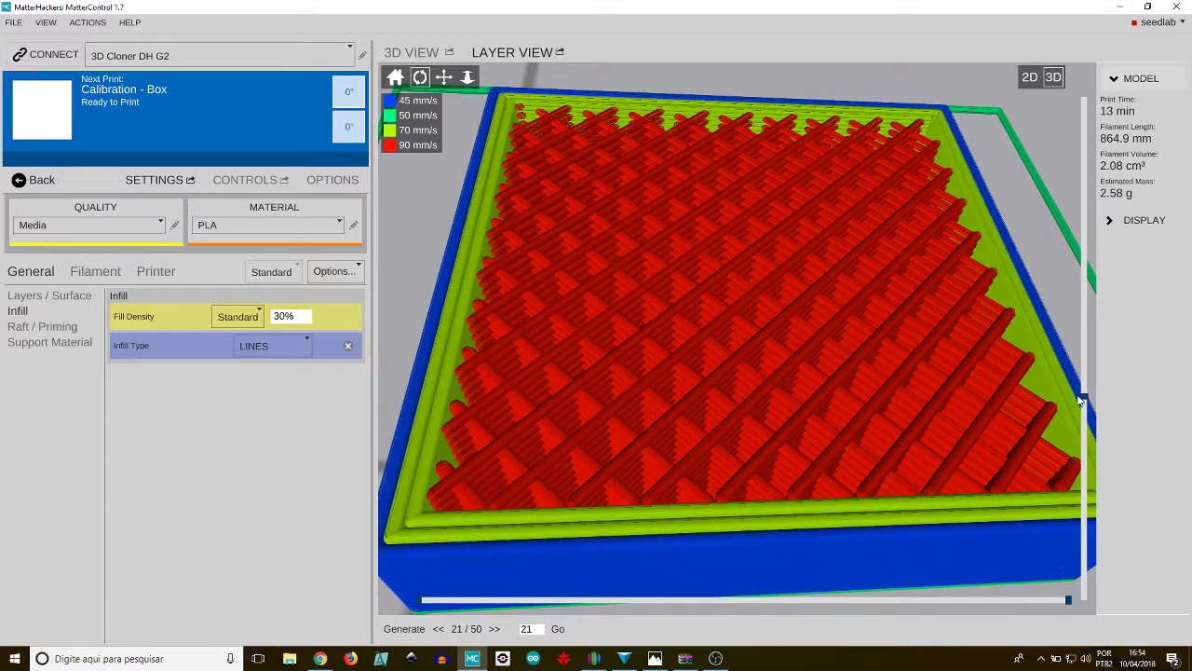
- Set the infill type to CONCENTRIC and regenerate the layers, previewing the pattern from above at layer 26
left_click(296, 347)
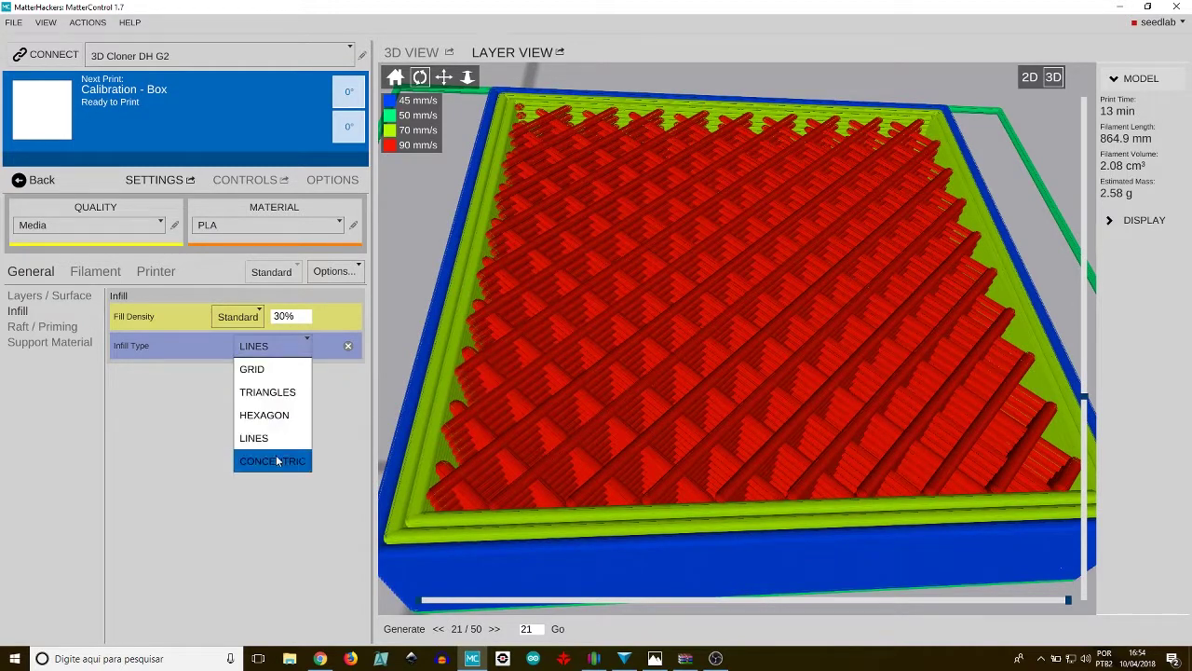
left_click(278, 460)
left_click(405, 629)
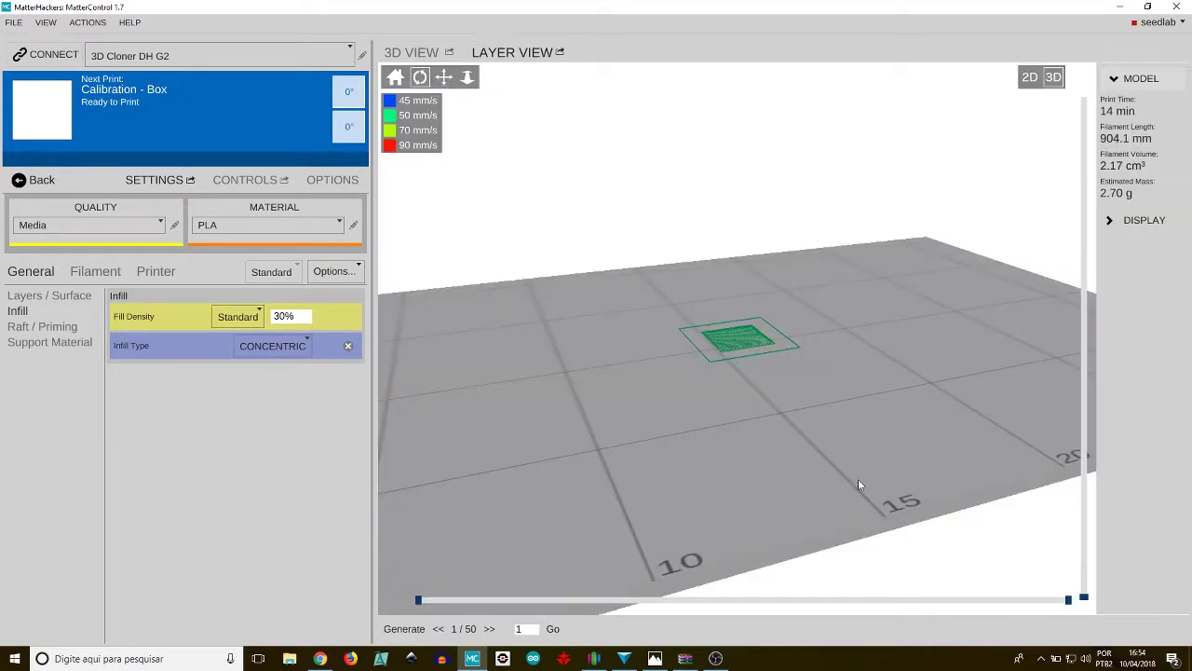
scroll(864, 488, "up", 3)
left_click_drag(1083, 597, 715, 424)
left_click_drag(1084, 431, 1083, 345)
left_click_drag(884, 337, 883, 375)
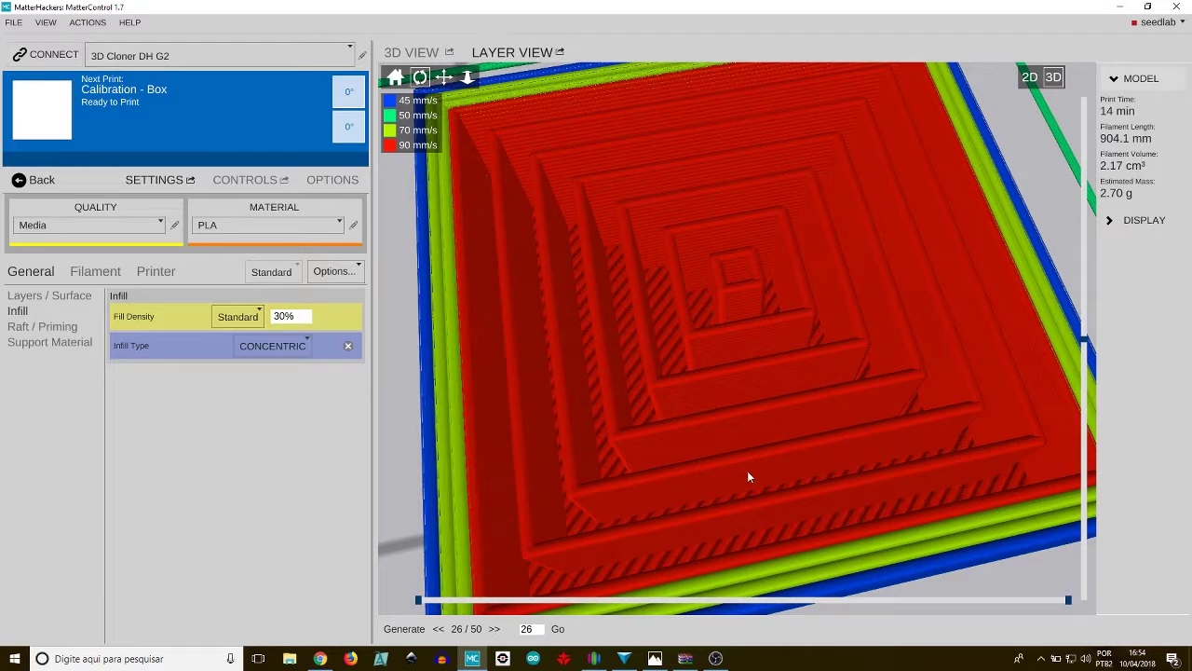
left_click(289, 345)
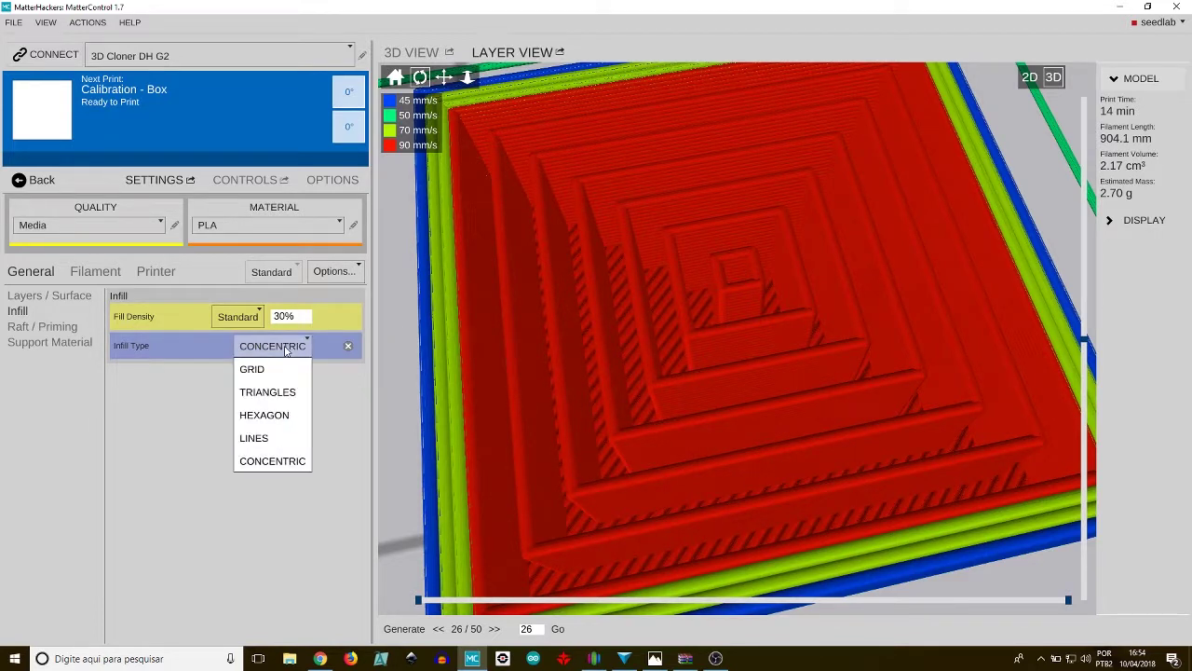
left_click(327, 419)
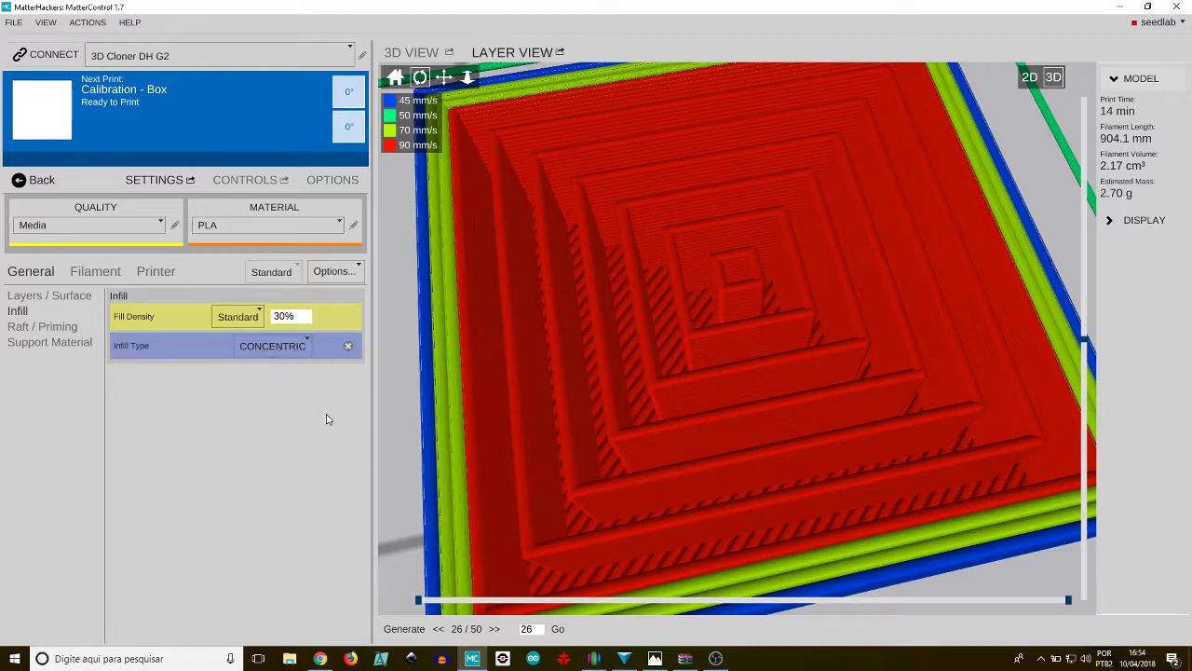
- Set the fill density to Light (10%) and the infill type to HEXAGON, and regenerate the layers
left_click(258, 318)
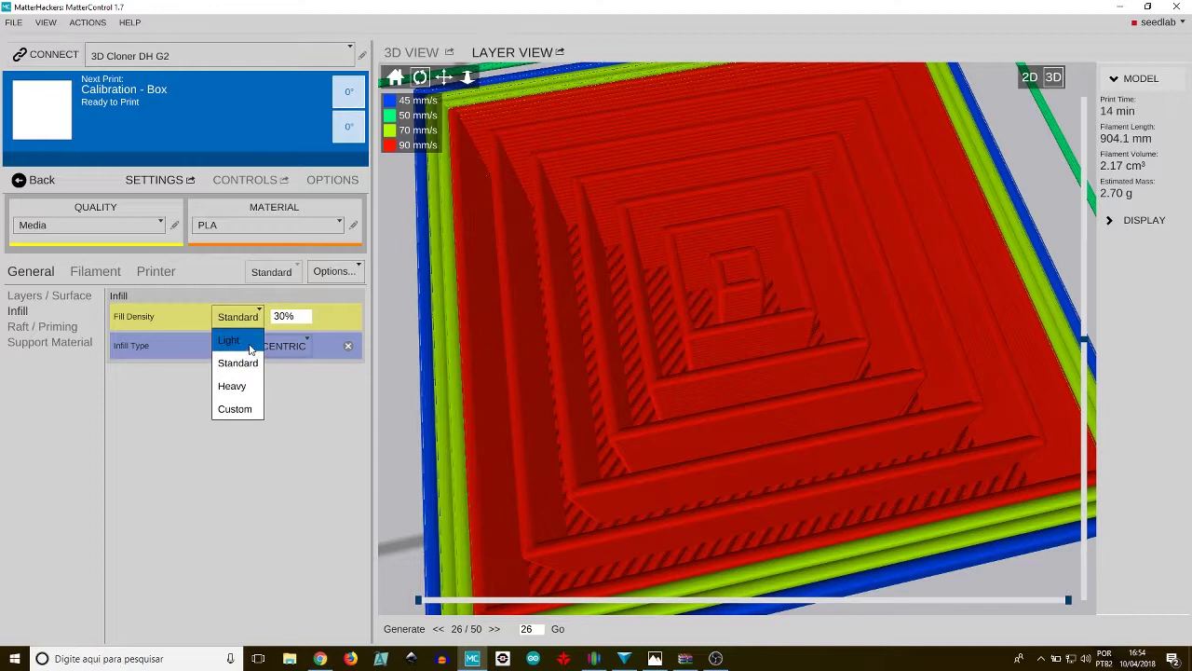
left_click(250, 342)
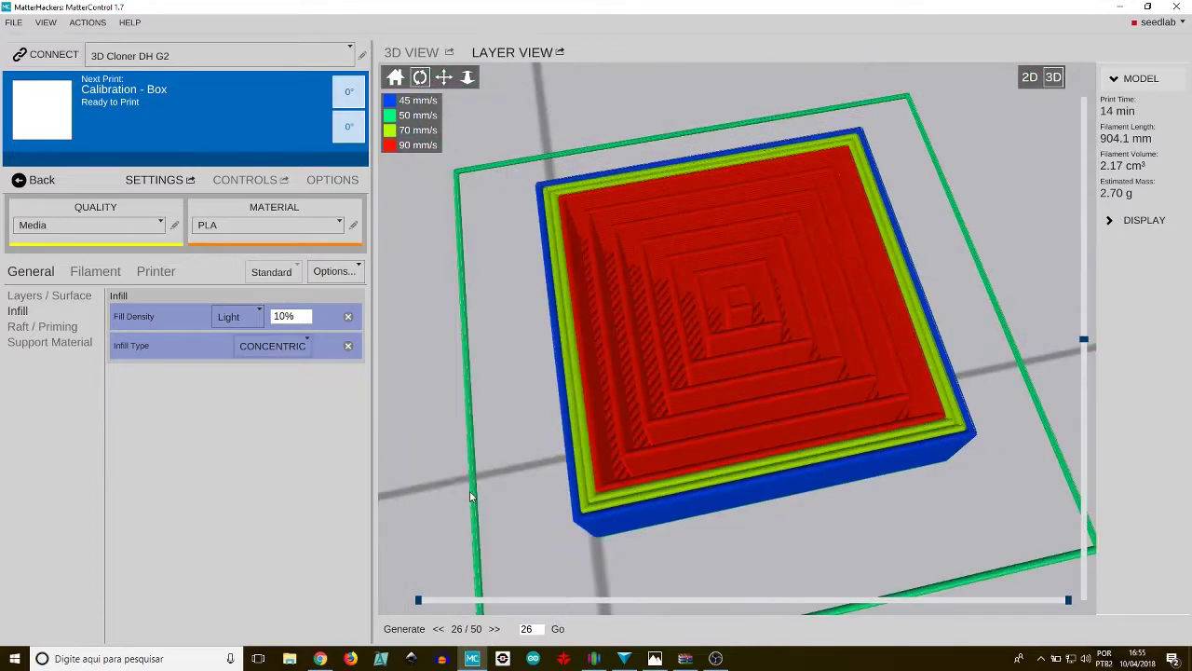
scroll(478, 462, "down", 5)
left_click(302, 350)
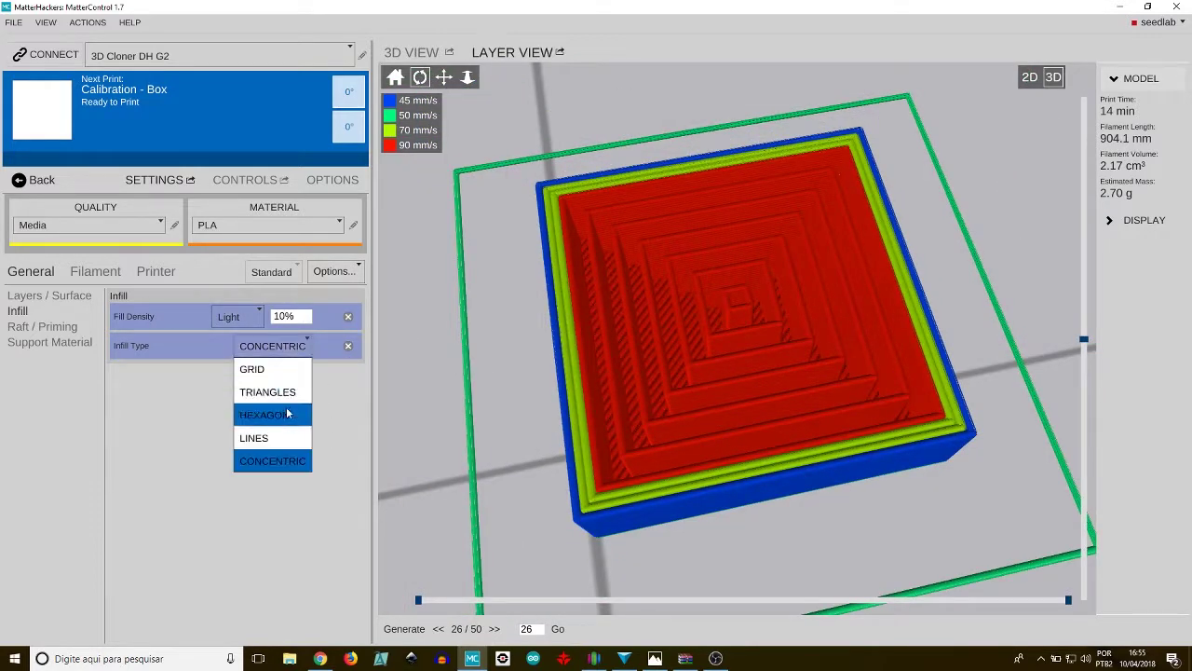
left_click(287, 415)
left_click(404, 629)
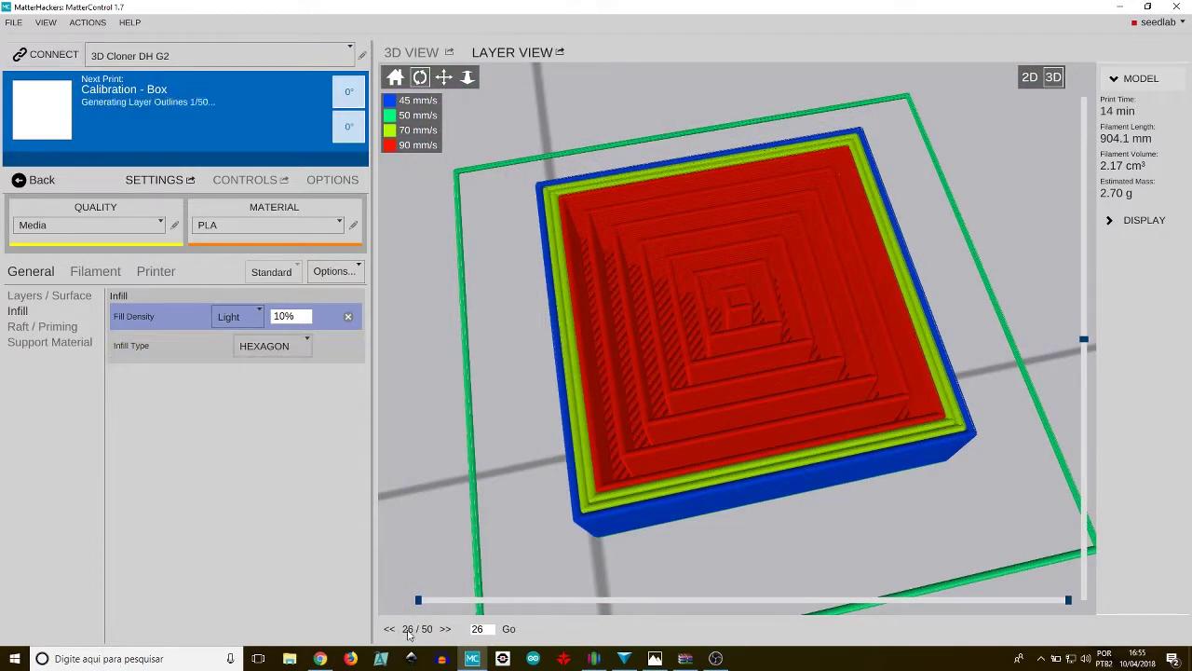
- Preview the calibration box at layer 22 and examine the light hexagon infill up close from above and at an angle
scroll(798, 440, "up", 3)
left_click_drag(1085, 599, 1084, 389)
left_click_drag(718, 296, 729, 407)
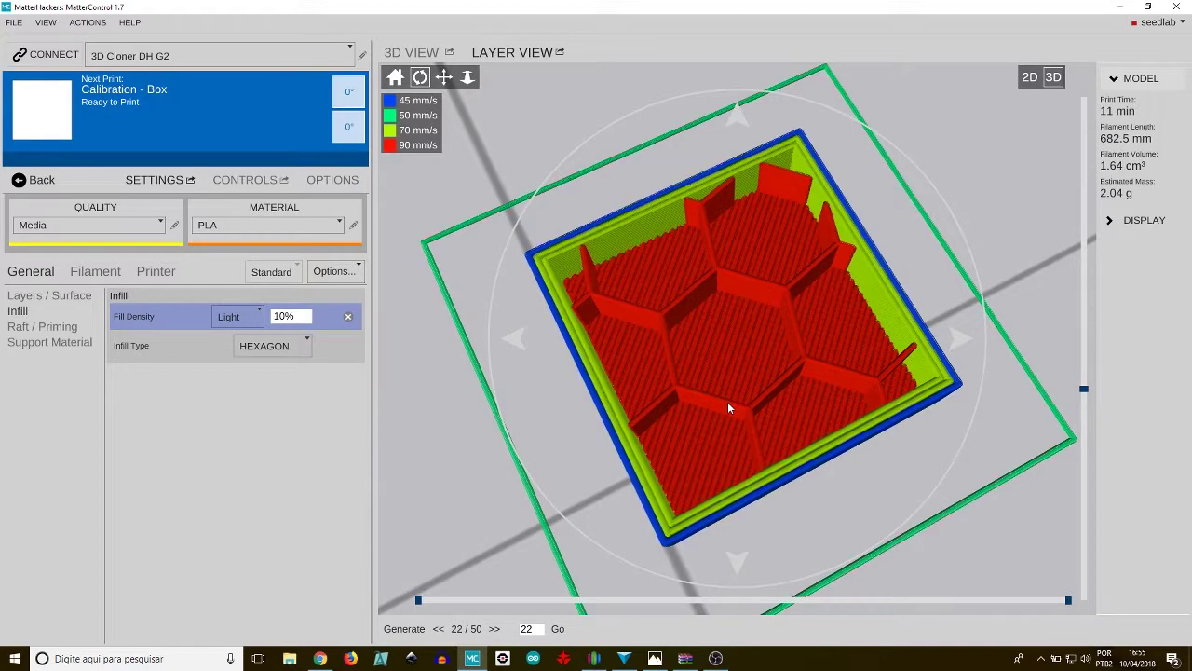
scroll(728, 410, "up", 2)
scroll(883, 359, "up", 3)
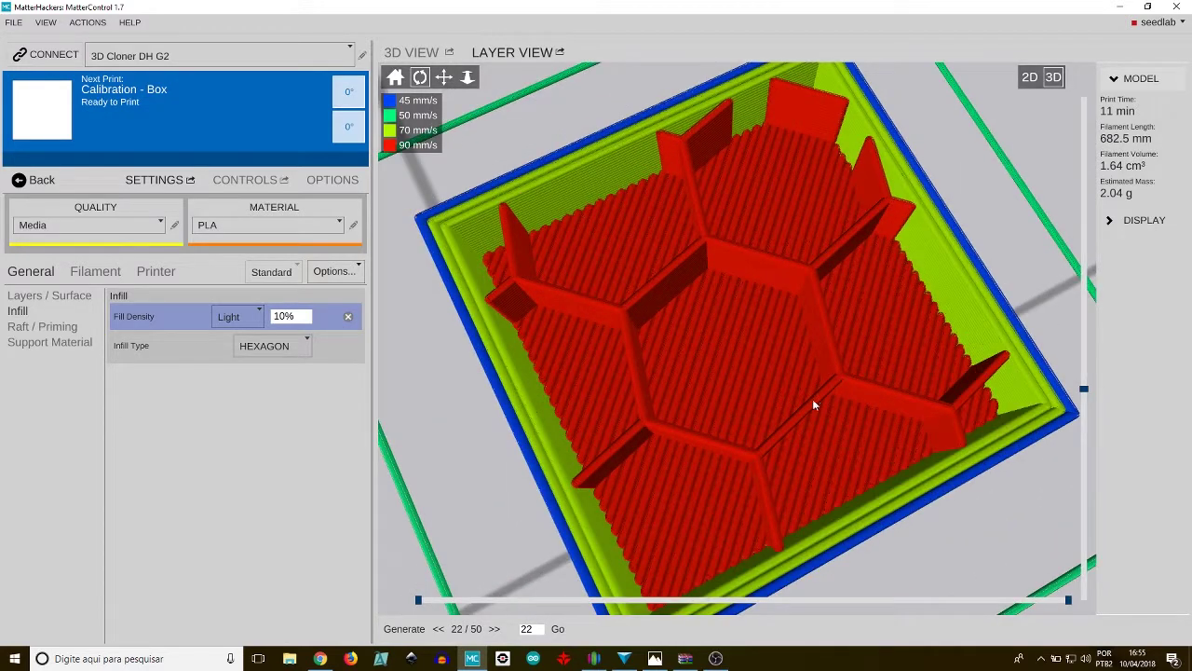
left_click_drag(773, 434, 829, 380)
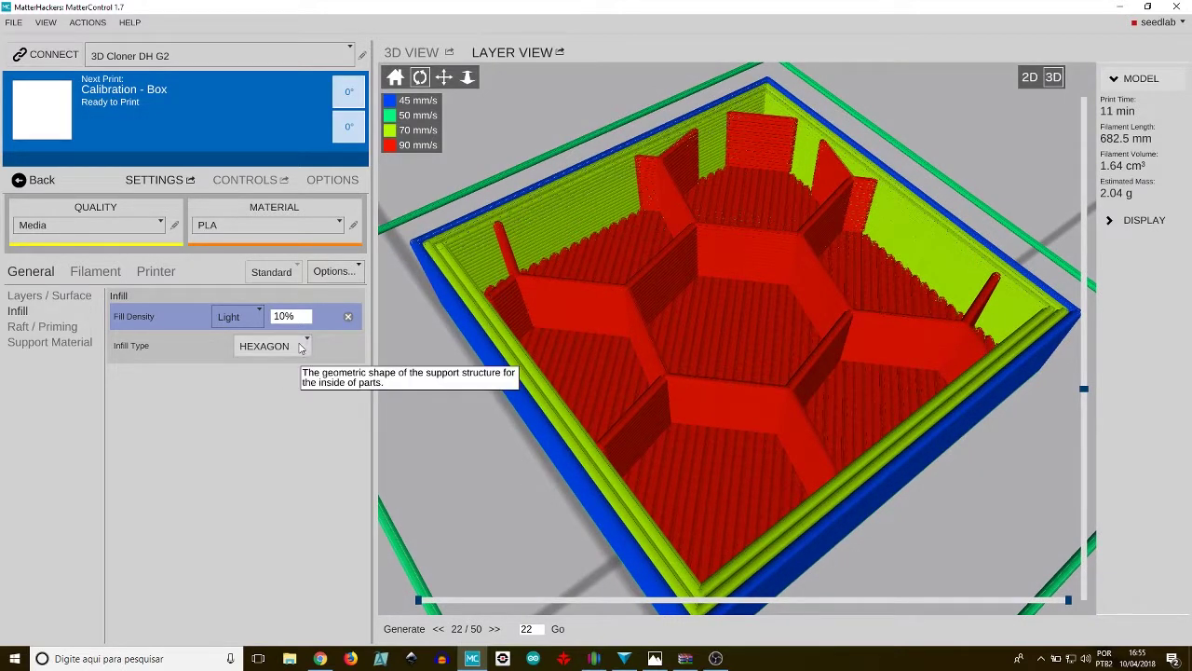
- Set the fill density to Standard (30%) and bring up the density presets again
left_click(244, 316)
left_click(257, 365)
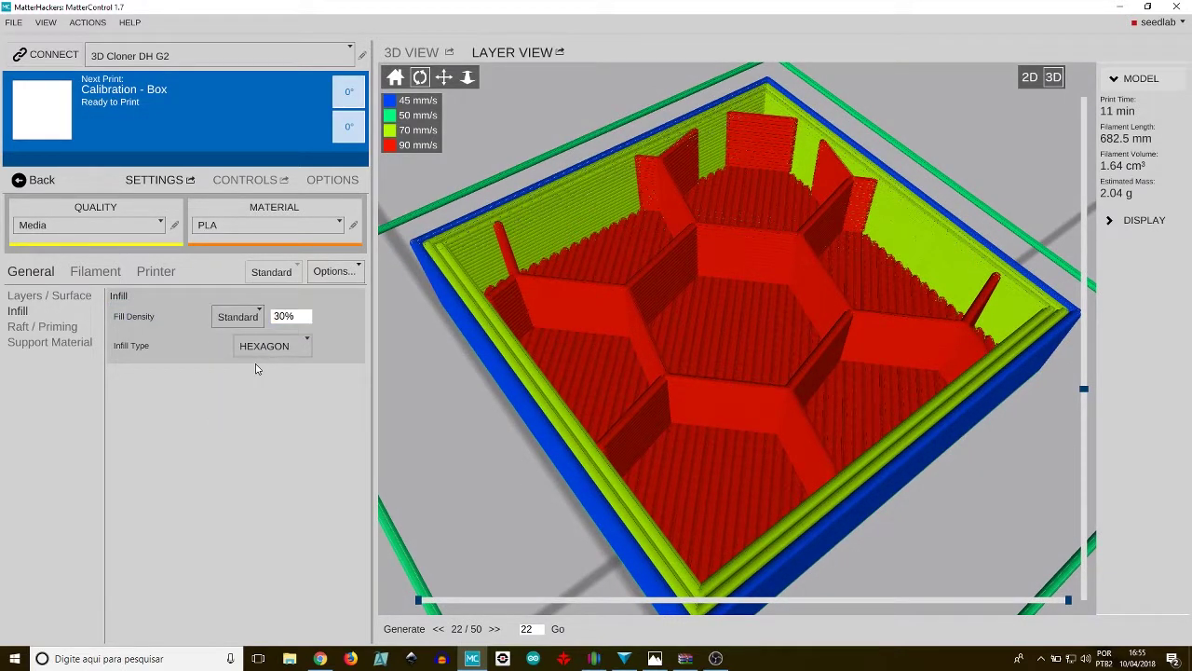
left_click(240, 317)
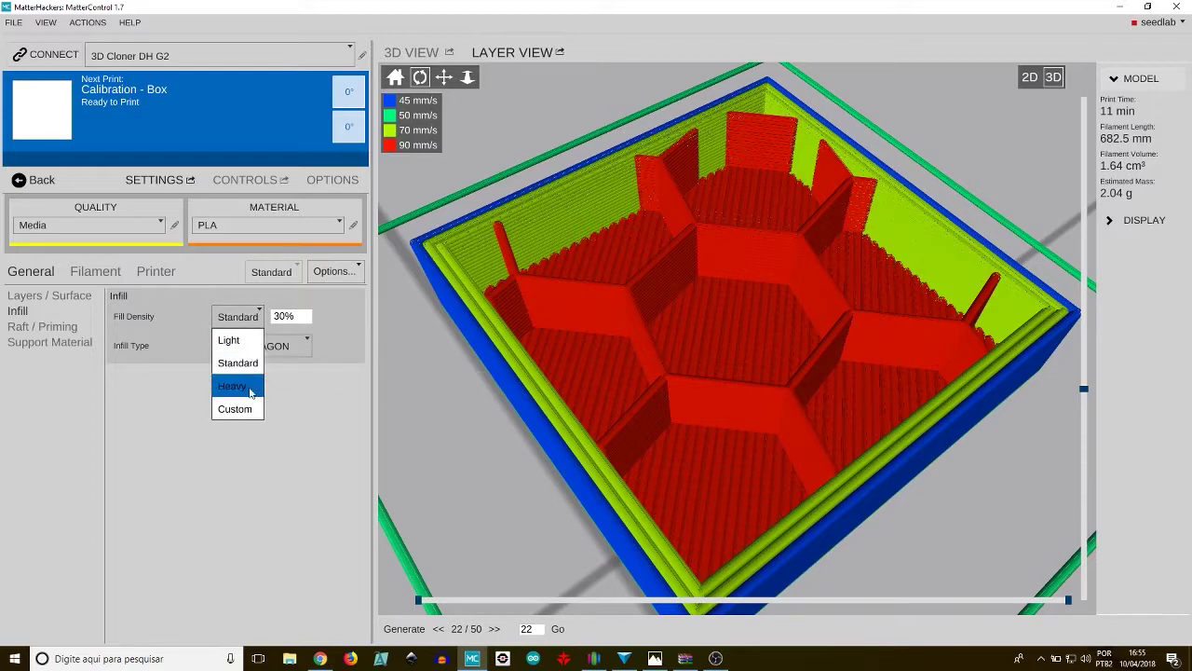